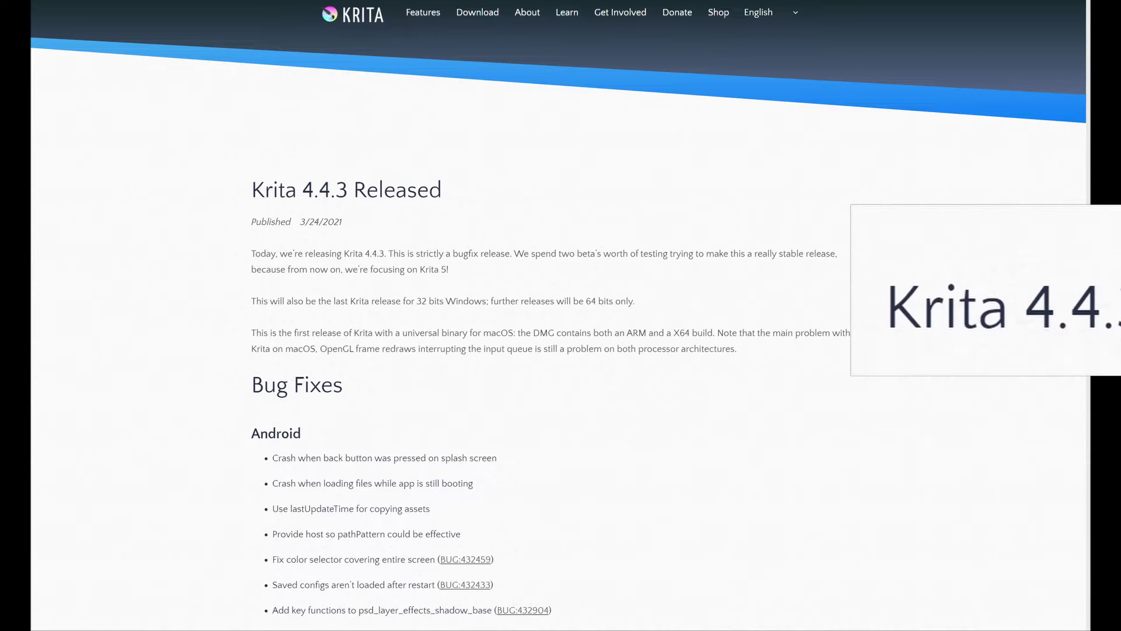
Scroll the Krita 4.4.3 release notes past Bug Fixes down to the Download section.
scroll(559, 316, down, 4)
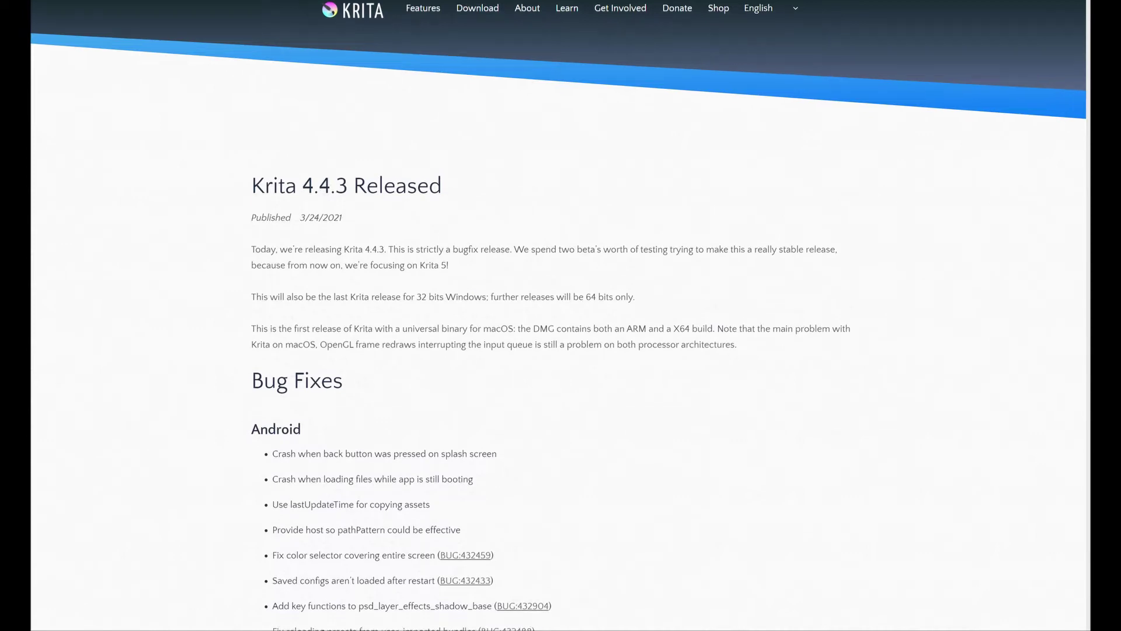
scroll(559, 316, down, 10)
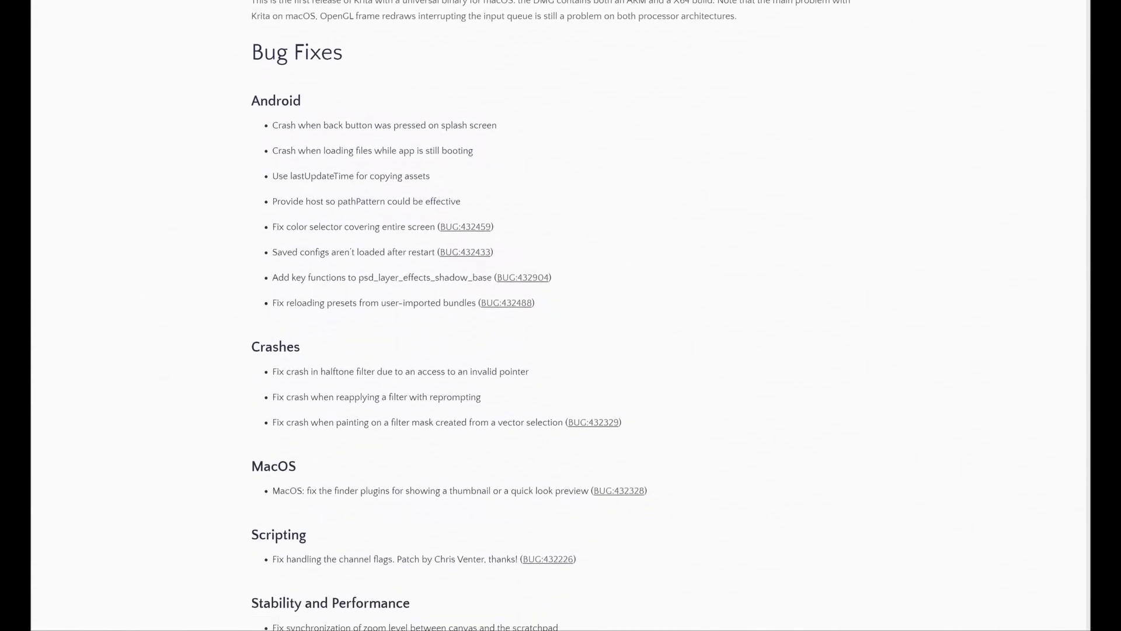
scroll(559, 315, down, 7)
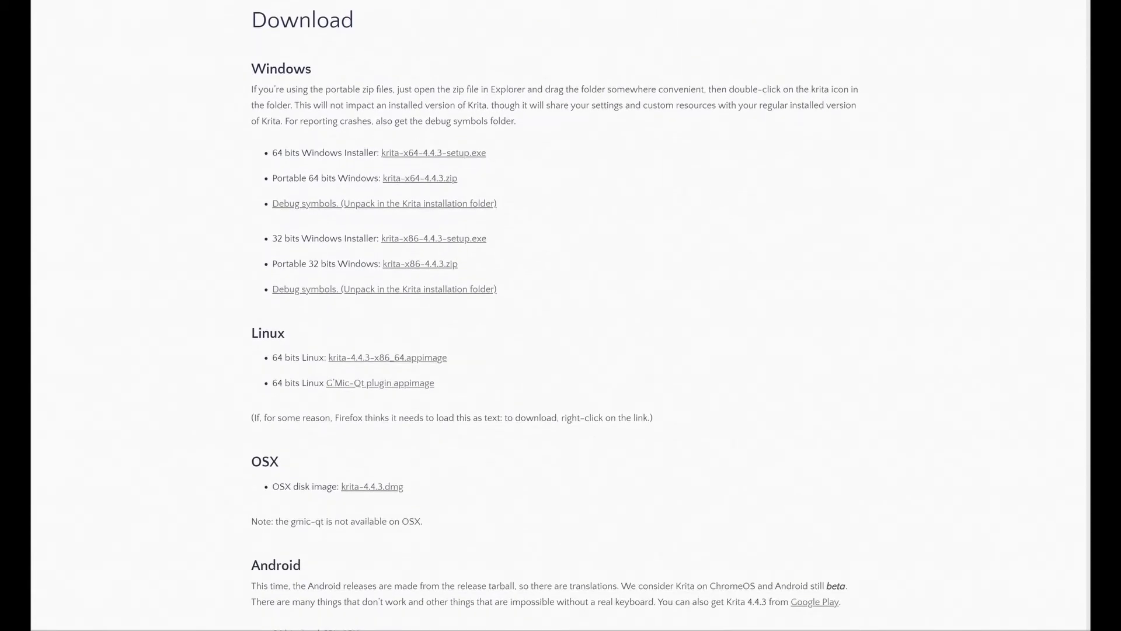
scroll(558, 315, down, 9)
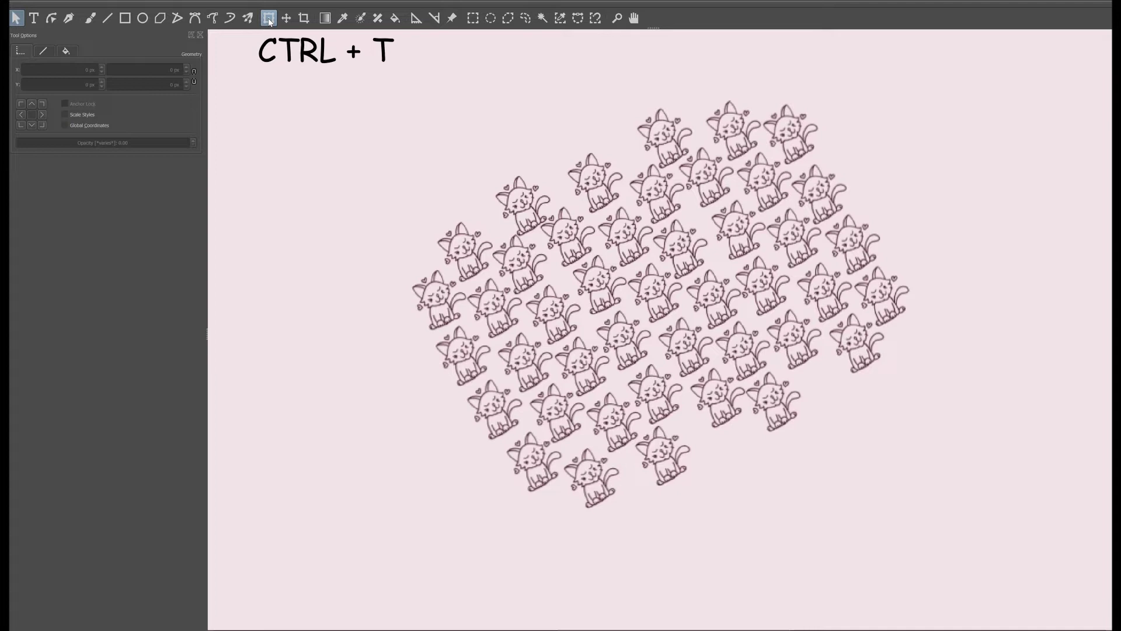
Start a transform on the cat pattern and switch it to Mesh mode.
click(269, 19)
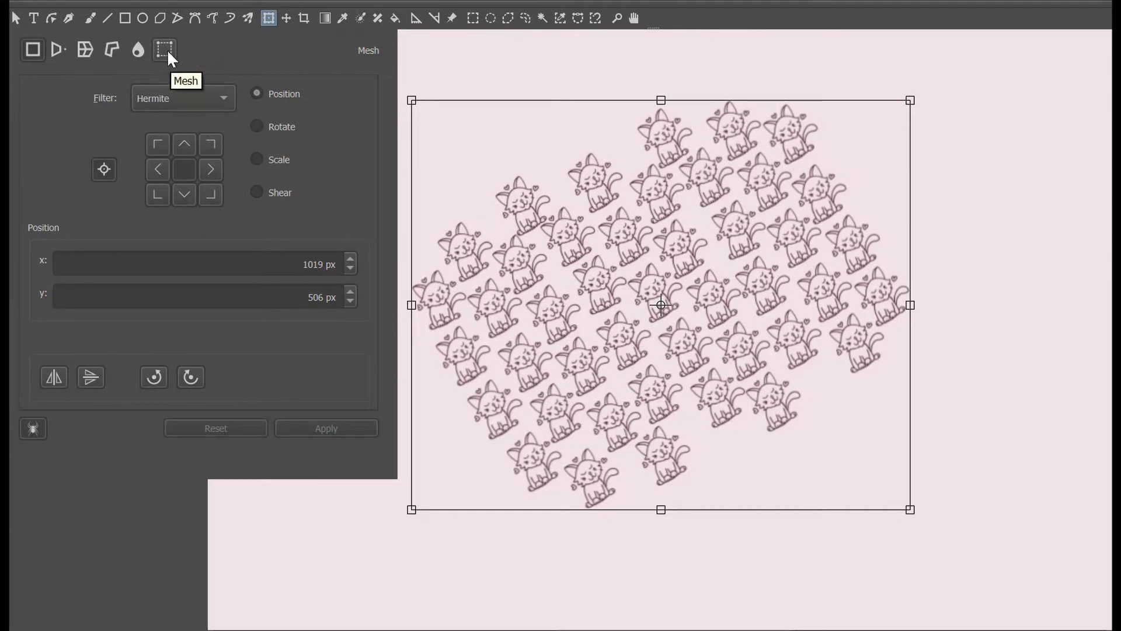
click(165, 50)
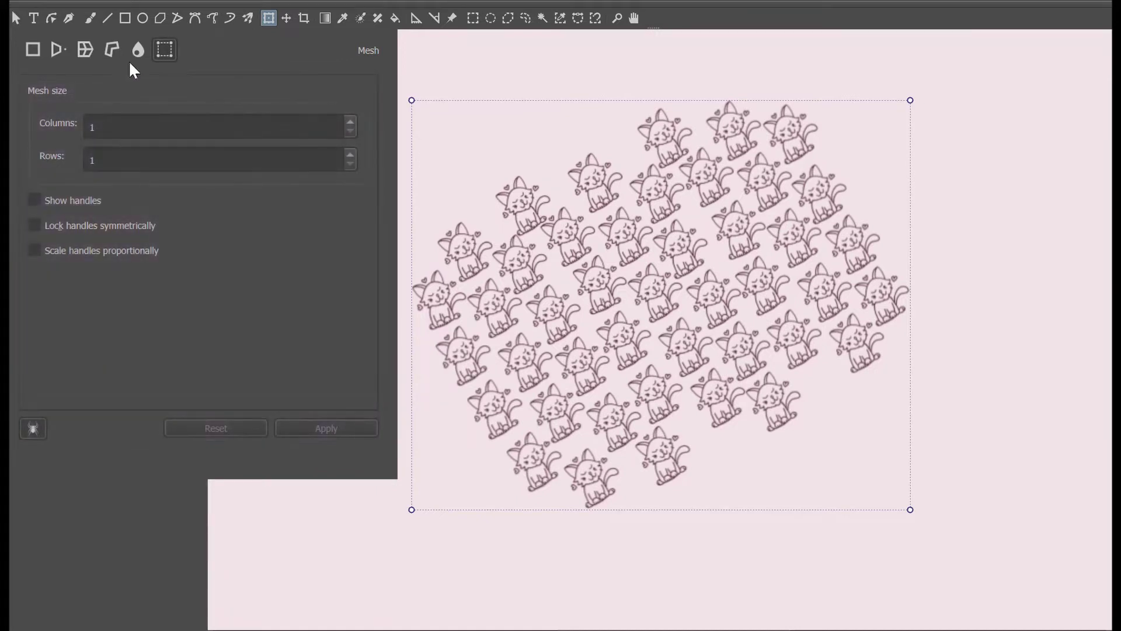
Raise the mesh grid to 5 columns and 5 rows with the spin boxes.
click(352, 120)
click(352, 121)
click(352, 120)
click(352, 121)
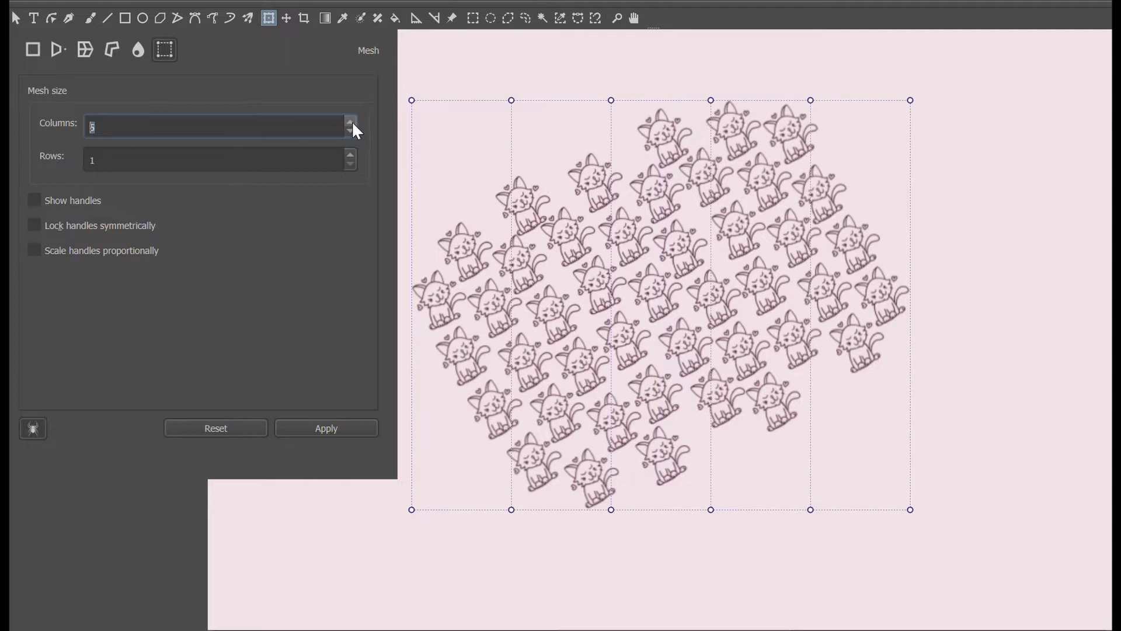
click(353, 153)
click(353, 153)
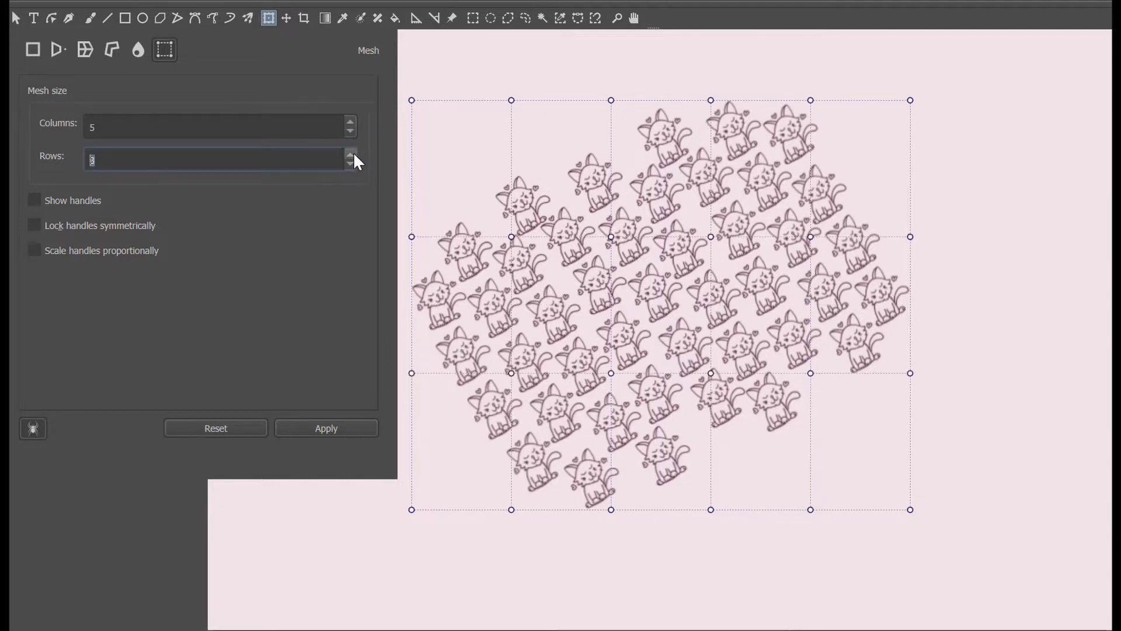
click(353, 153)
click(353, 153)
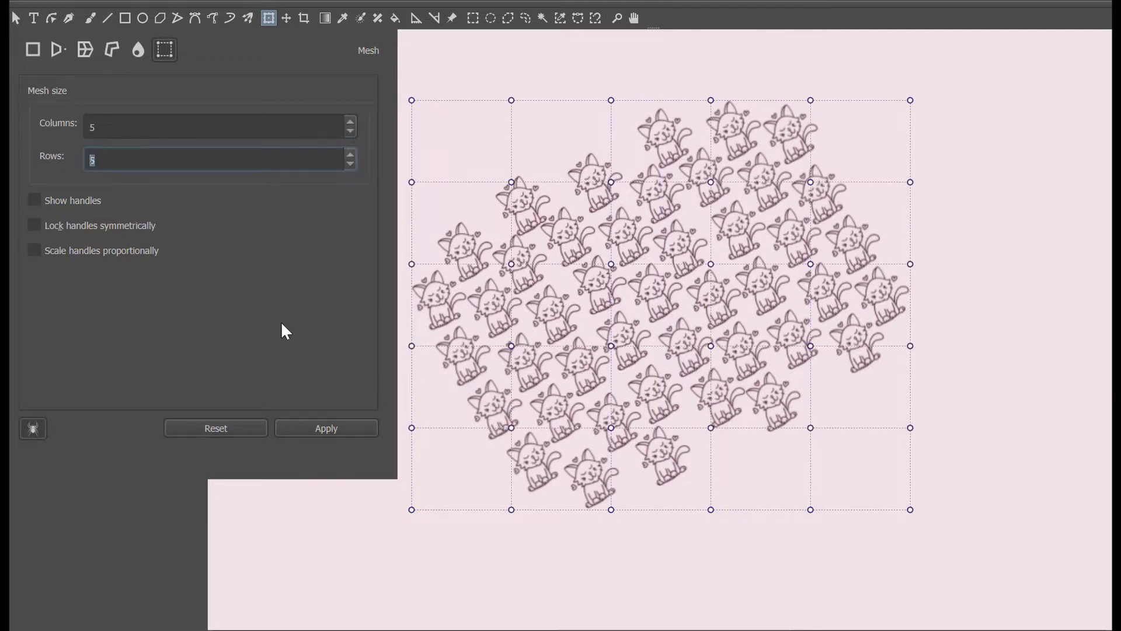
Try a 10 × 15 grid, then reset to one cell and drag its top corner.
double_click(136, 126)
text(1)
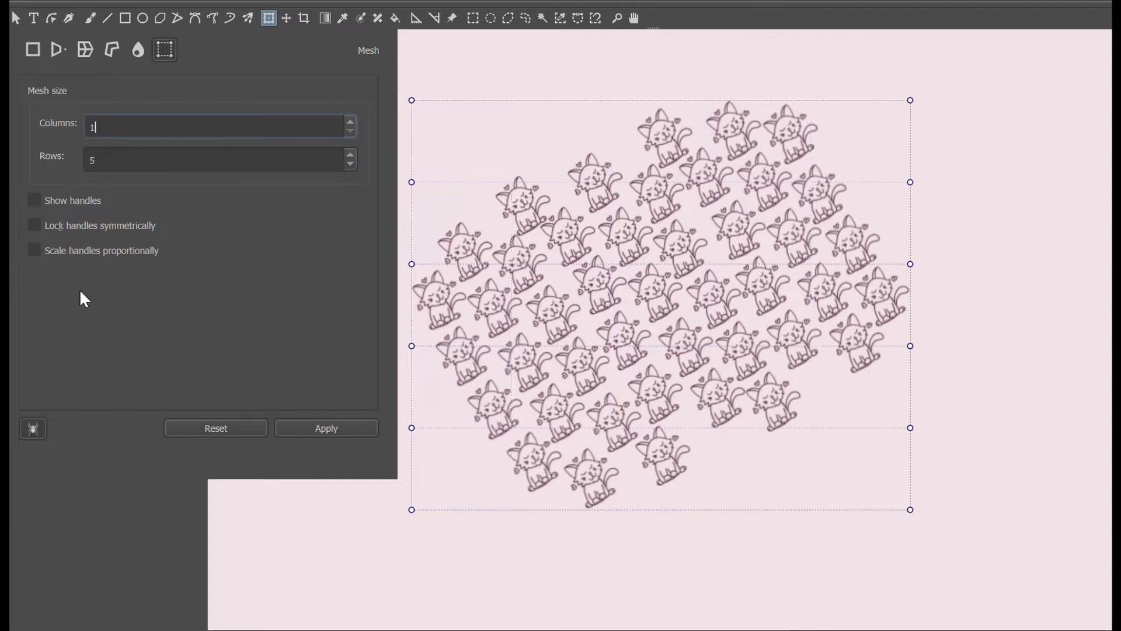
text(0)
double_click(109, 162)
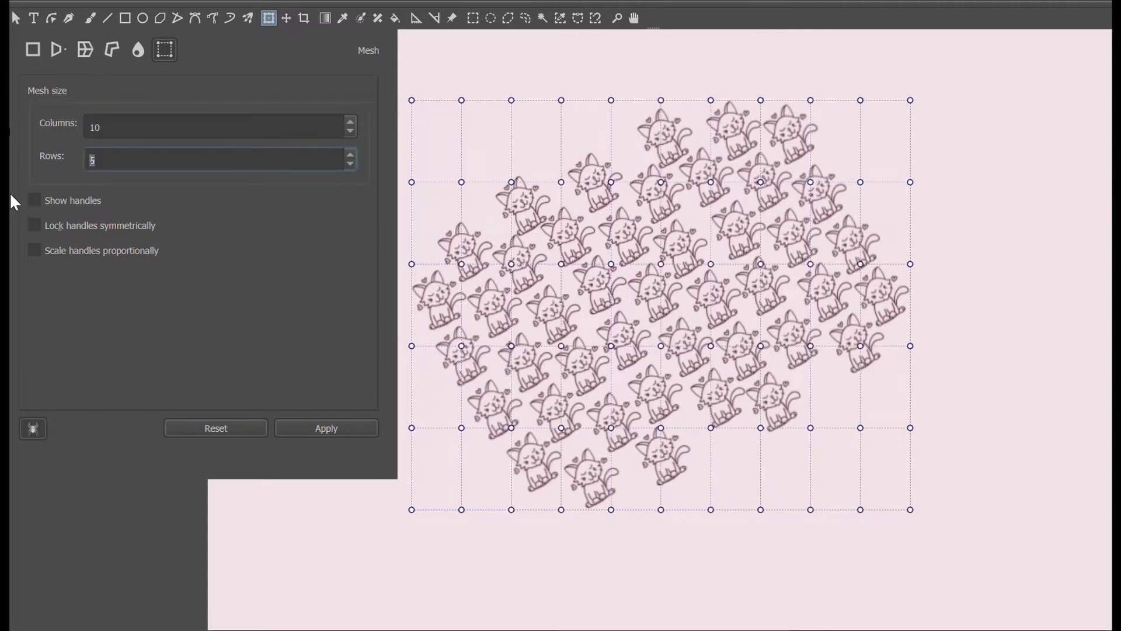
text(15)
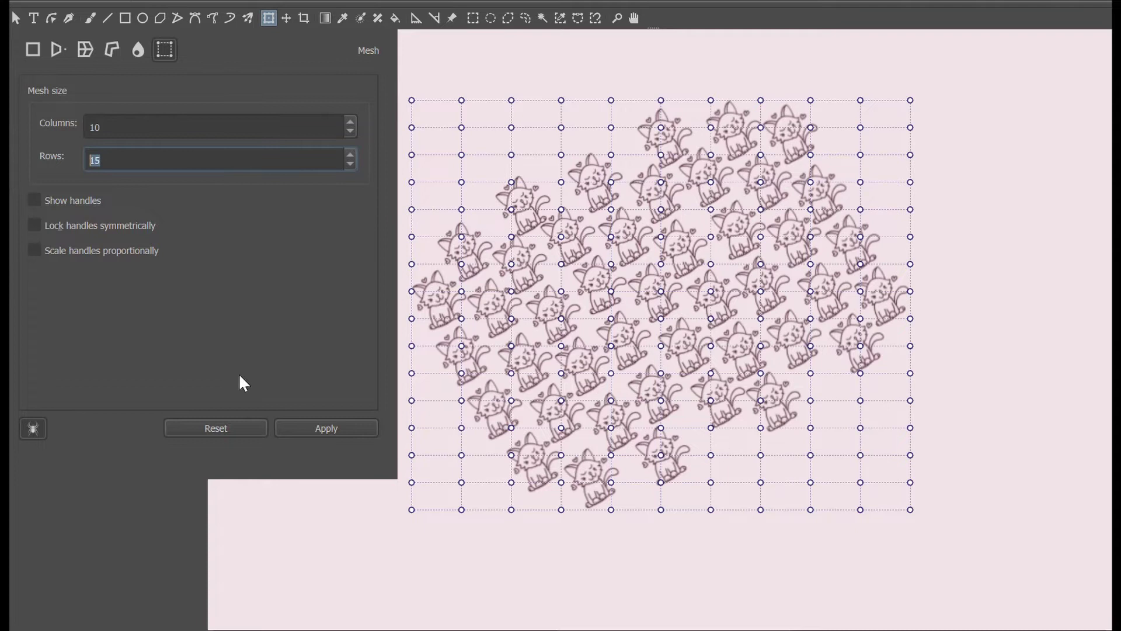
click(236, 428)
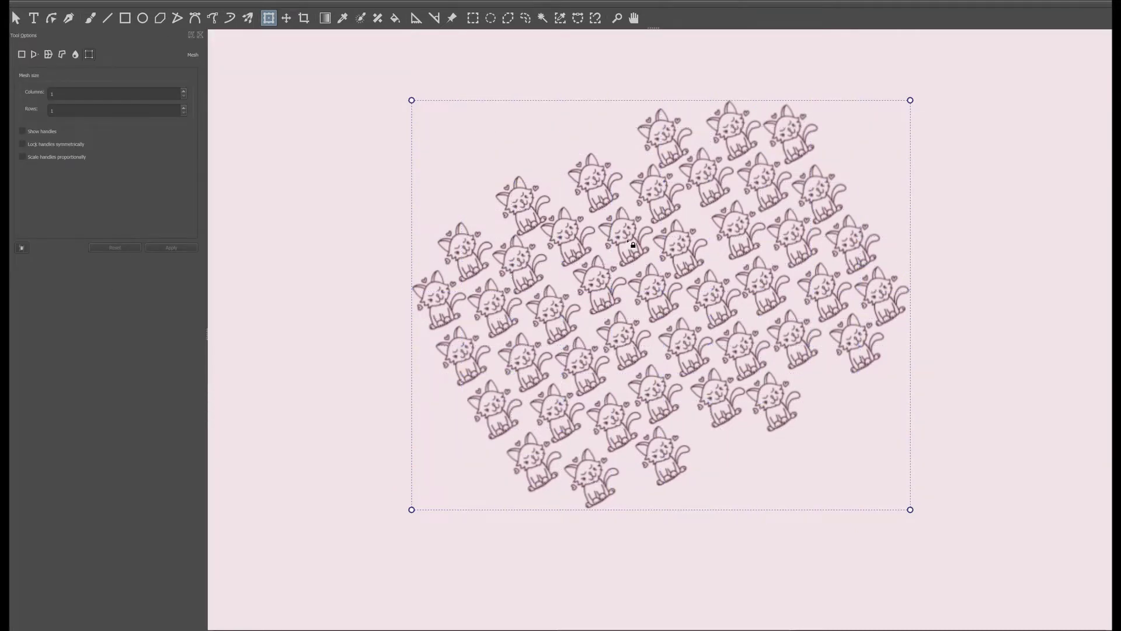
mouse_move(633, 244)
mouse_down()
mouse_move(623, 251)
mouse_move(640, 258)
mouse_move(605, 210)
mouse_move(609, 274)
mouse_move(617, 251)
mouse_up()
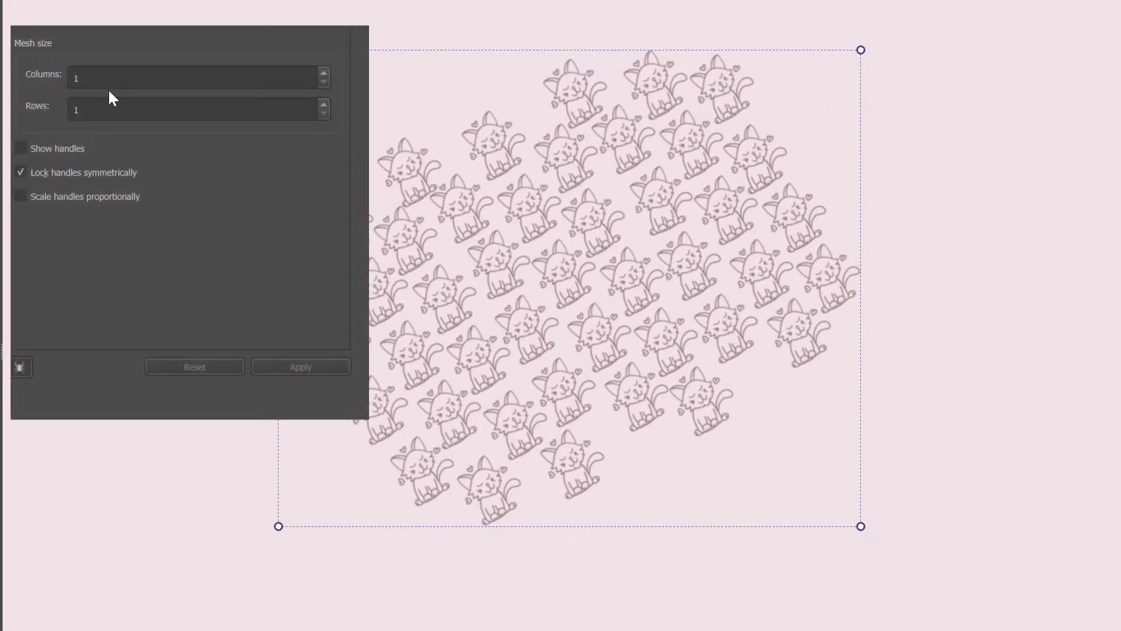
Set the mesh to 10 columns and 10 rows.
click(86, 76)
text(10)
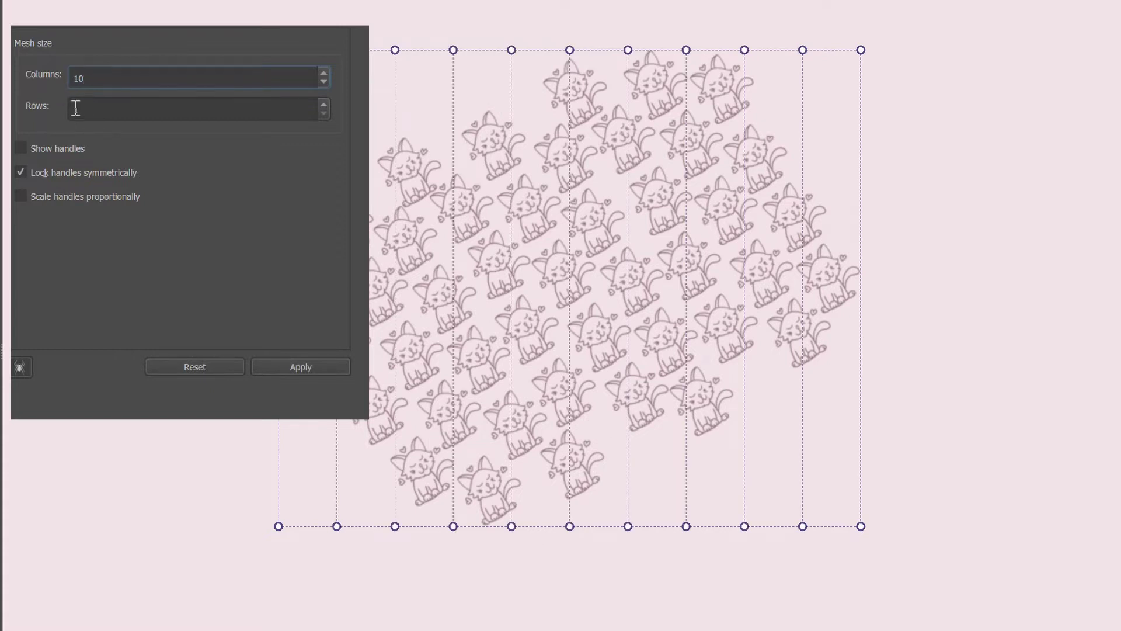
click(79, 109)
text(10)
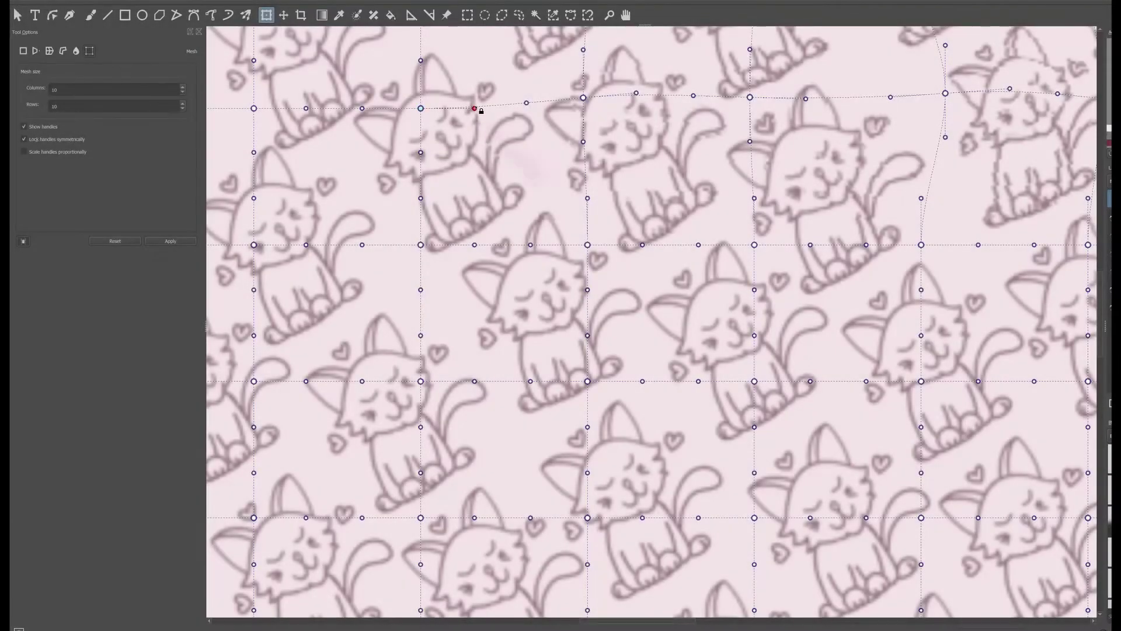
Bend several mesh lines by pulling their control handles up and down.
drag(474, 108, 477, 175)
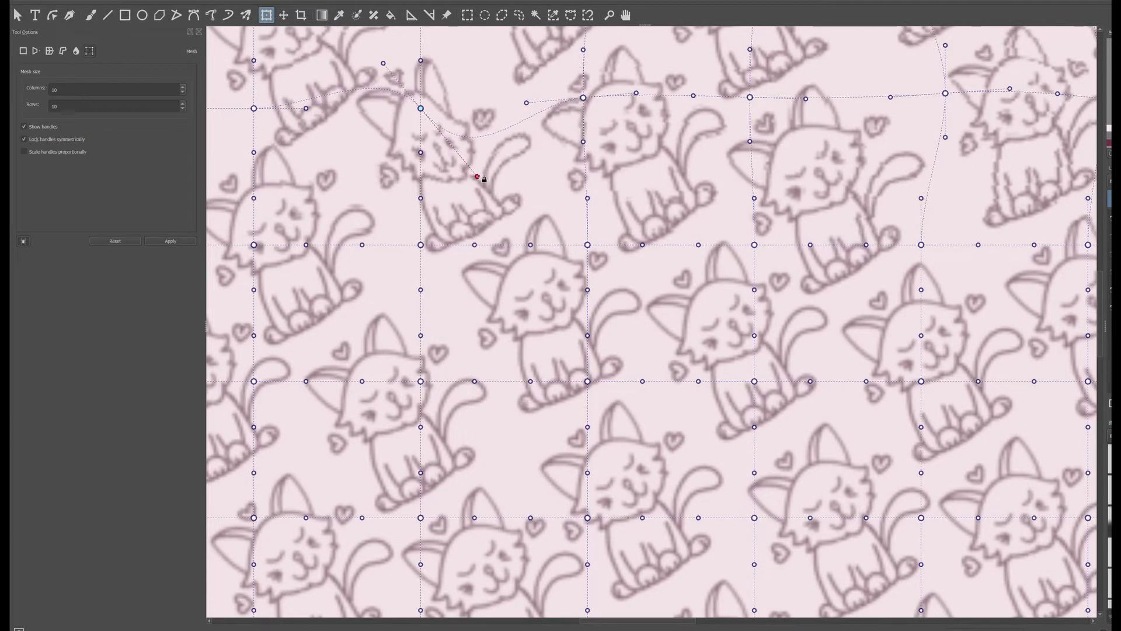
drag(474, 244, 471, 300)
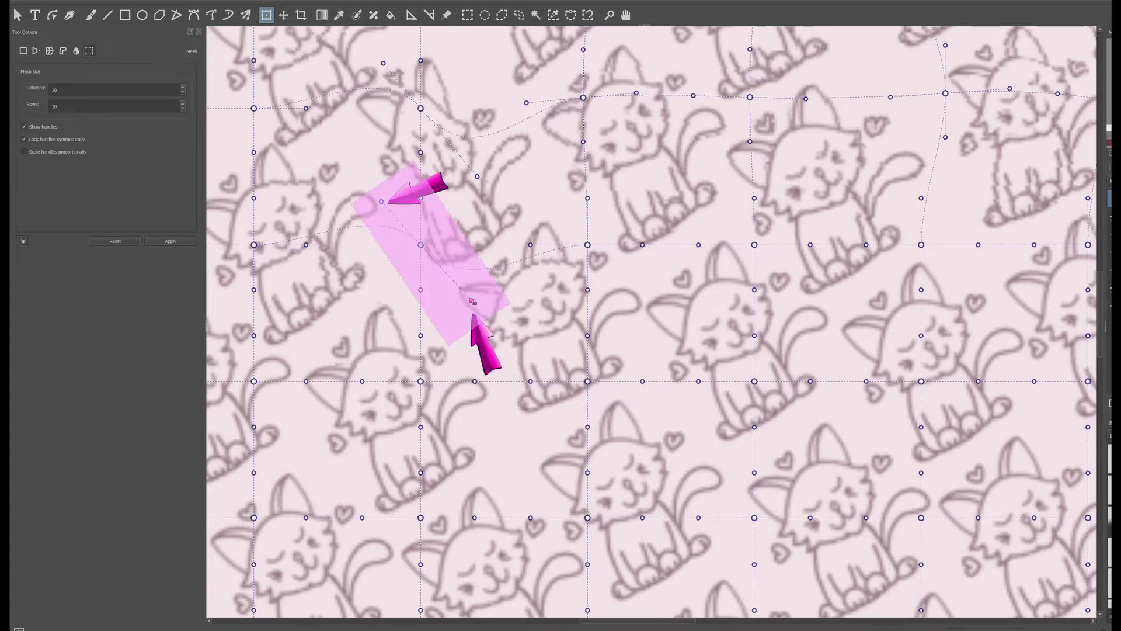
drag(474, 302, 464, 179)
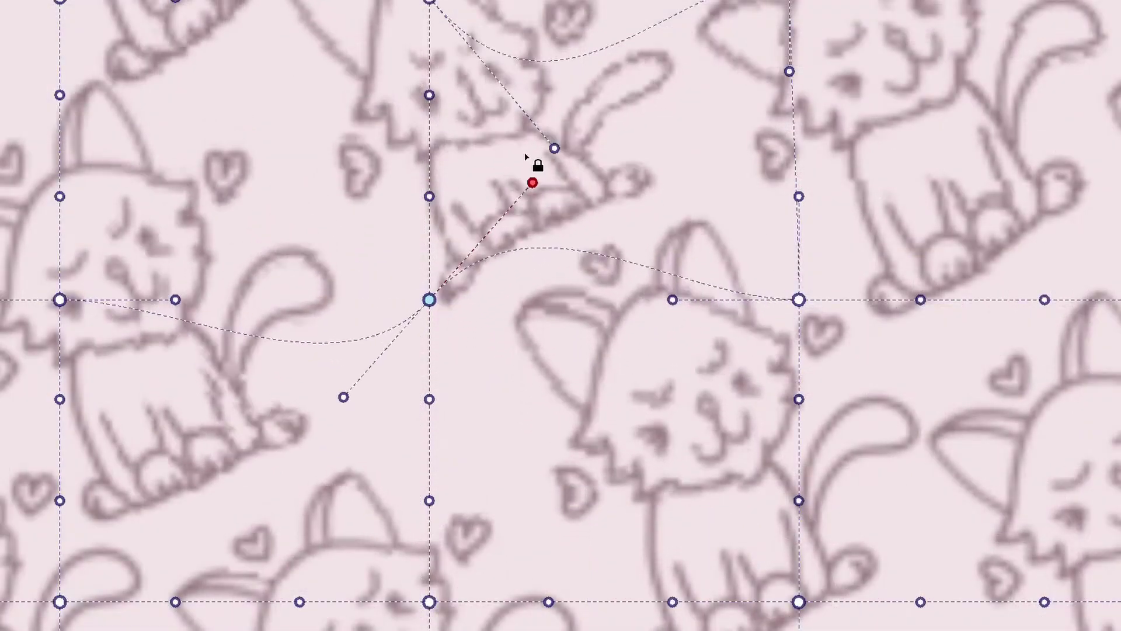
drag(525, 156, 523, 441)
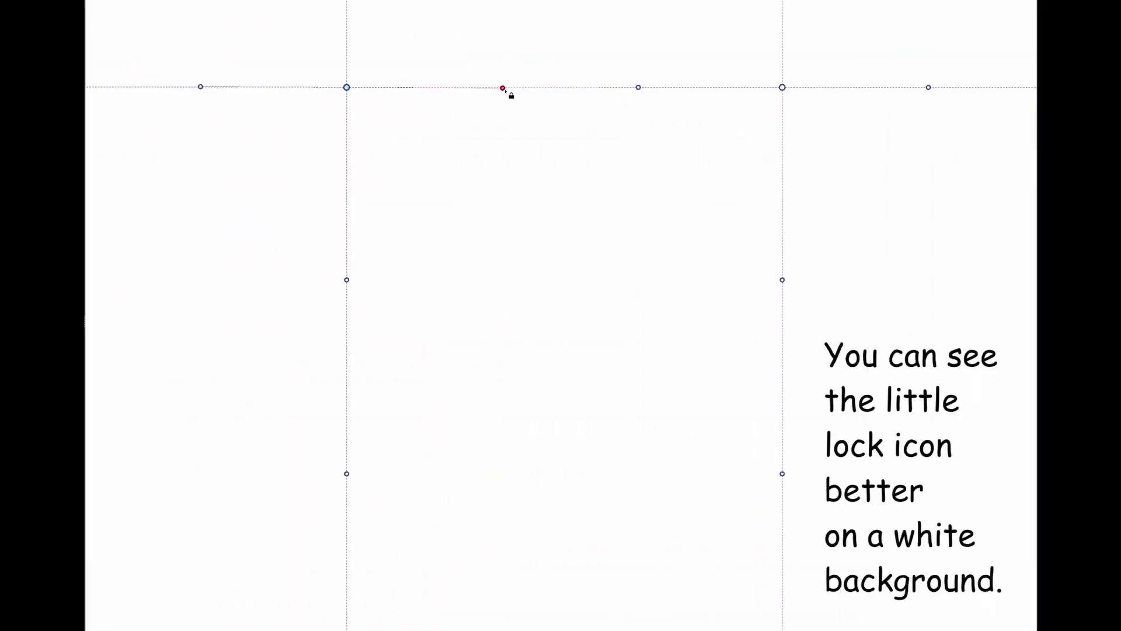
drag(228, 95, 195, 228)
drag(474, 227, 510, 89)
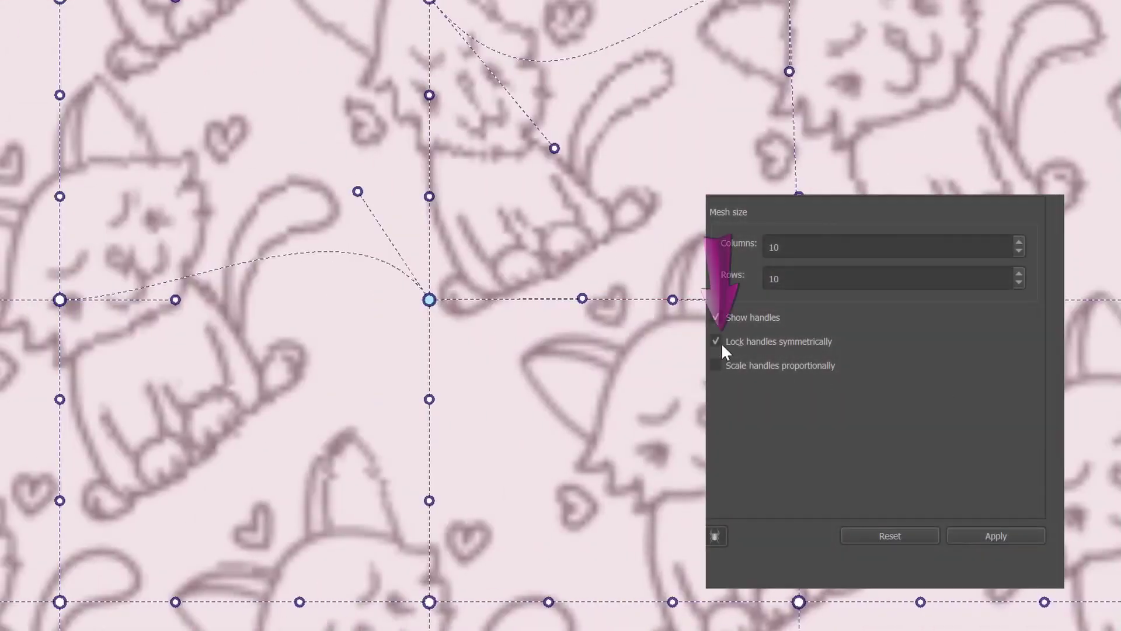
Unlock symmetric handles, bend one handle on its own, then relock them symmetrically.
click(715, 342)
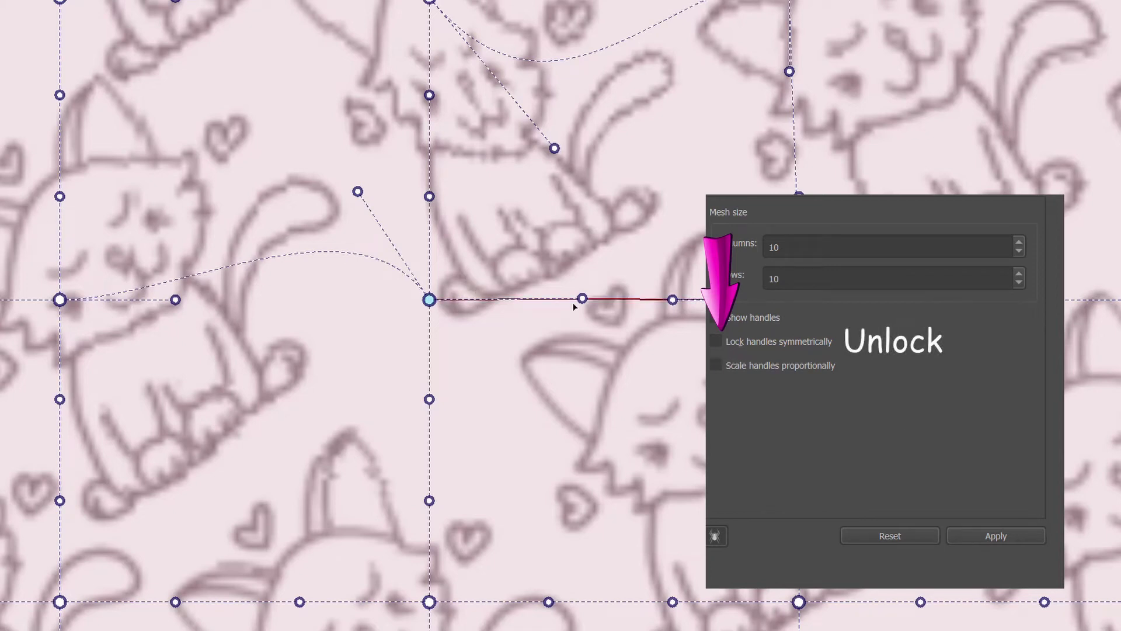
drag(580, 298, 559, 369)
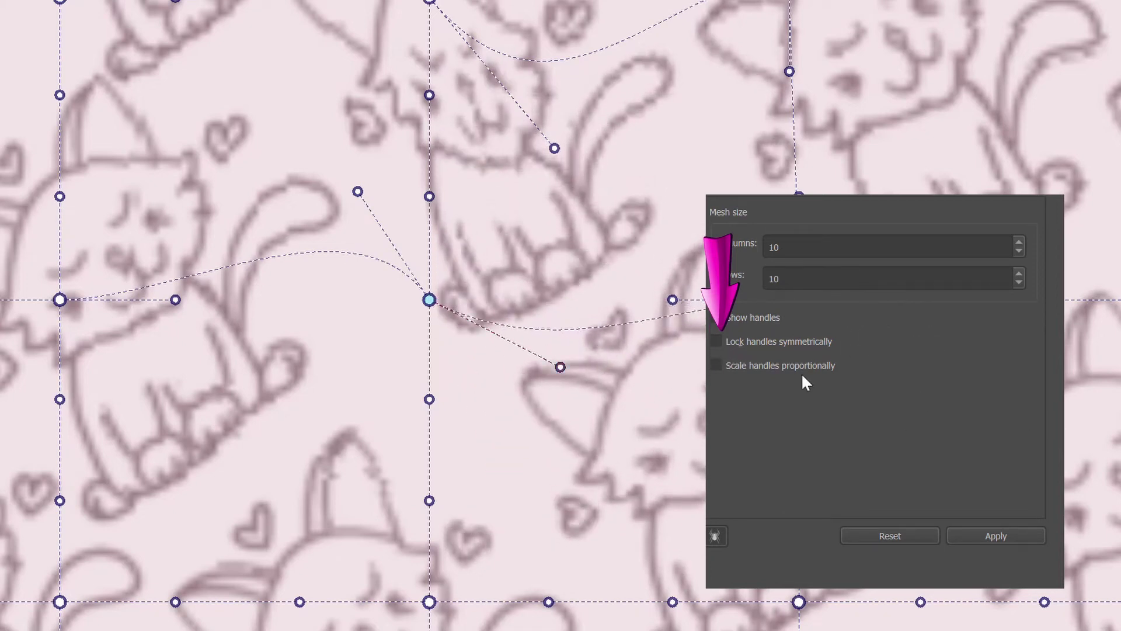
click(717, 341)
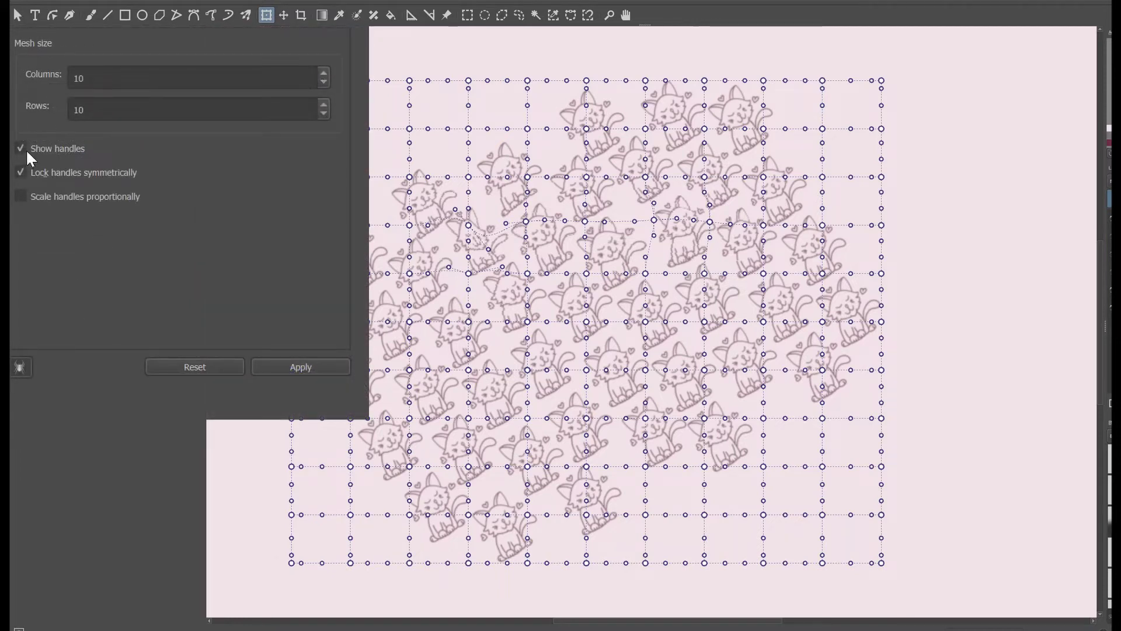
Turn off Show handles to hide the in-between curve handles.
click(21, 149)
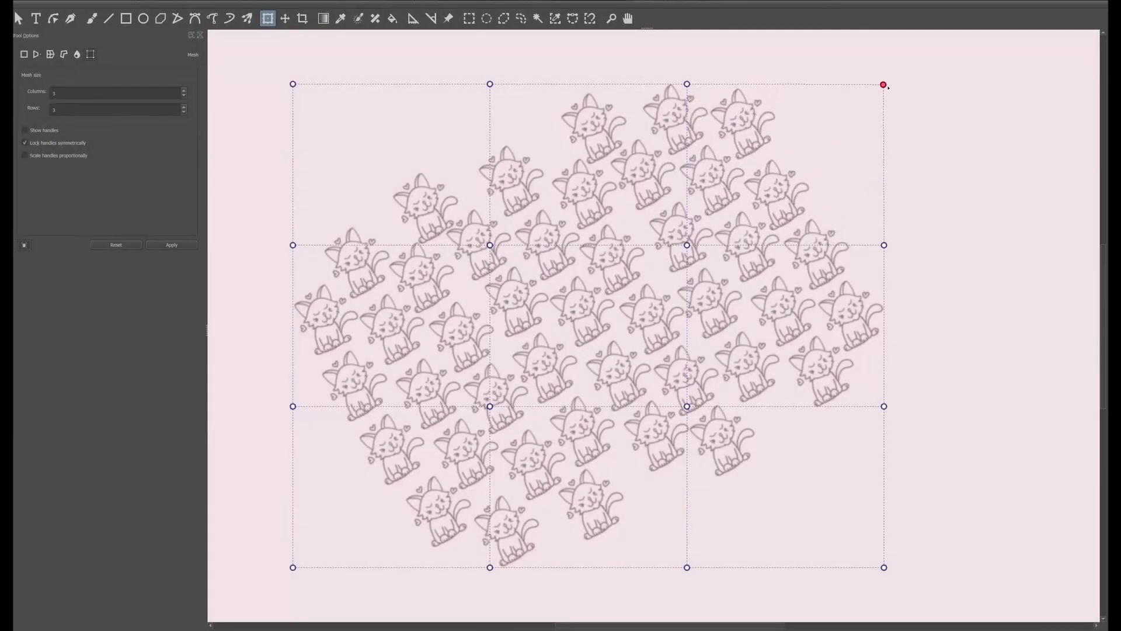
Drag the four mesh corners inward to warp the cats into a curved wedge, then apply.
click(109, 245)
drag(292, 84, 472, 289)
drag(883, 84, 723, 63)
drag(884, 567, 832, 537)
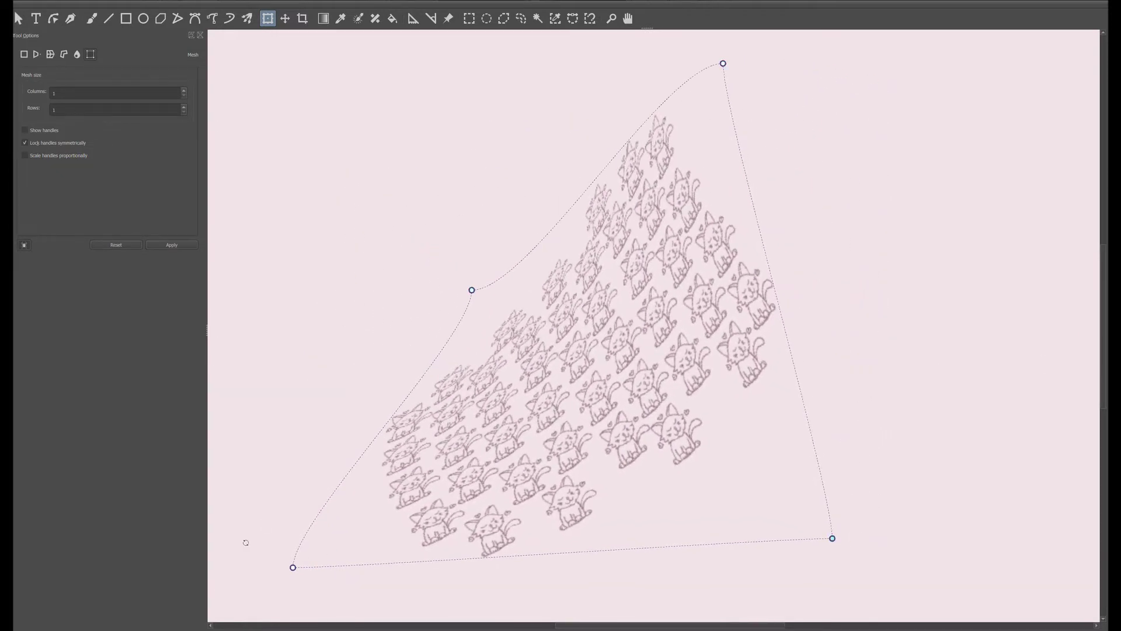
drag(471, 290, 526, 354)
drag(293, 566, 296, 492)
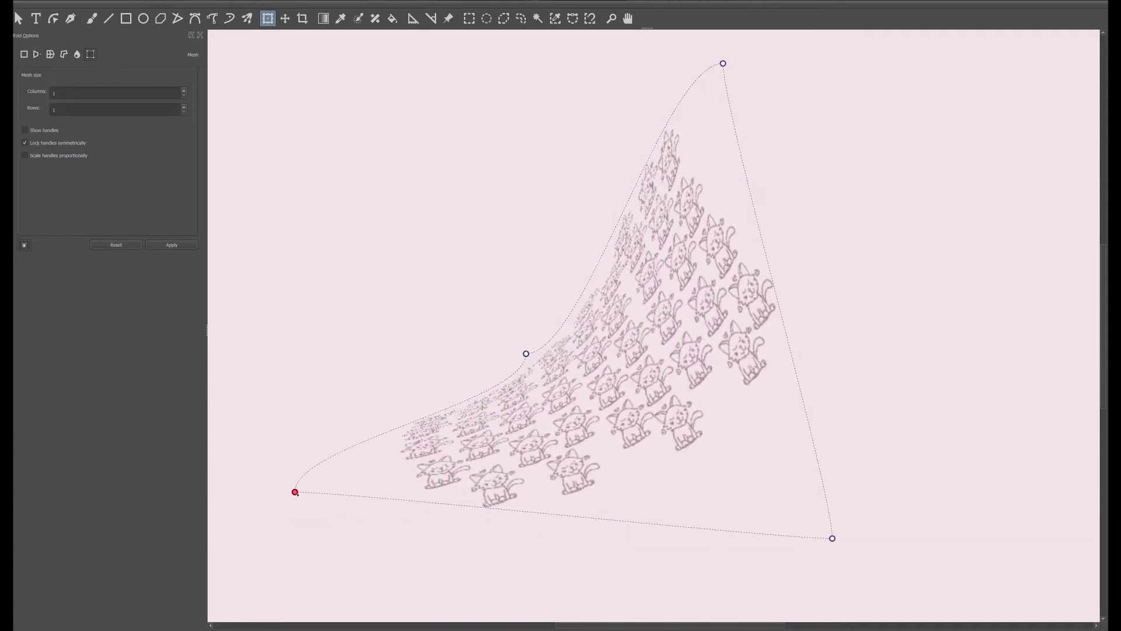
click(171, 245)
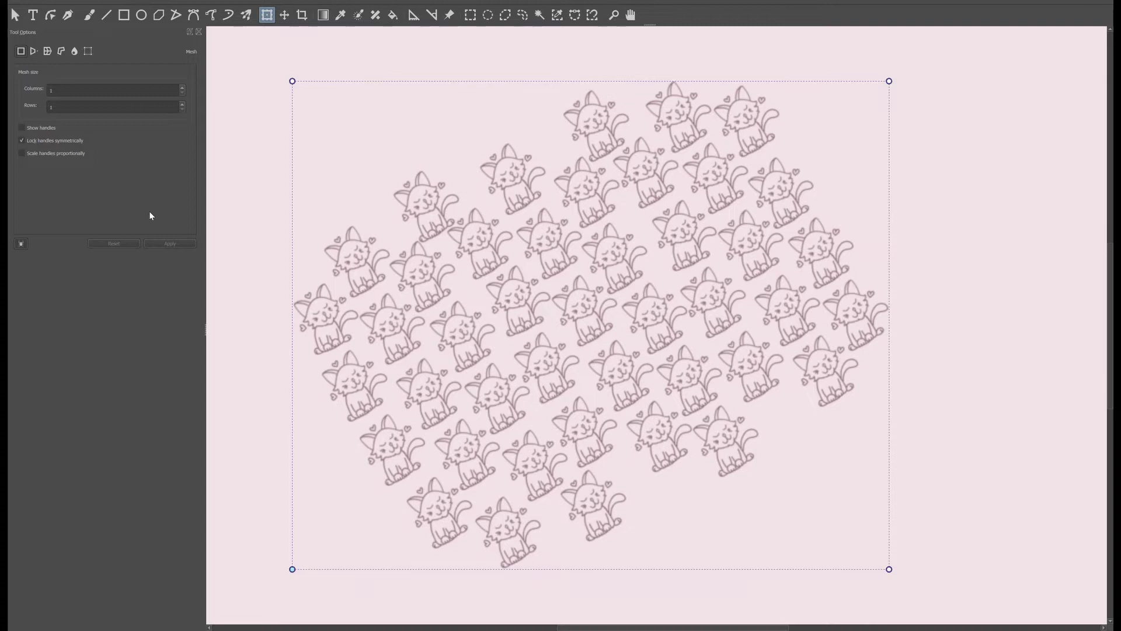
Add several column and row dividers across the mesh on the cat pattern.
click(407, 82)
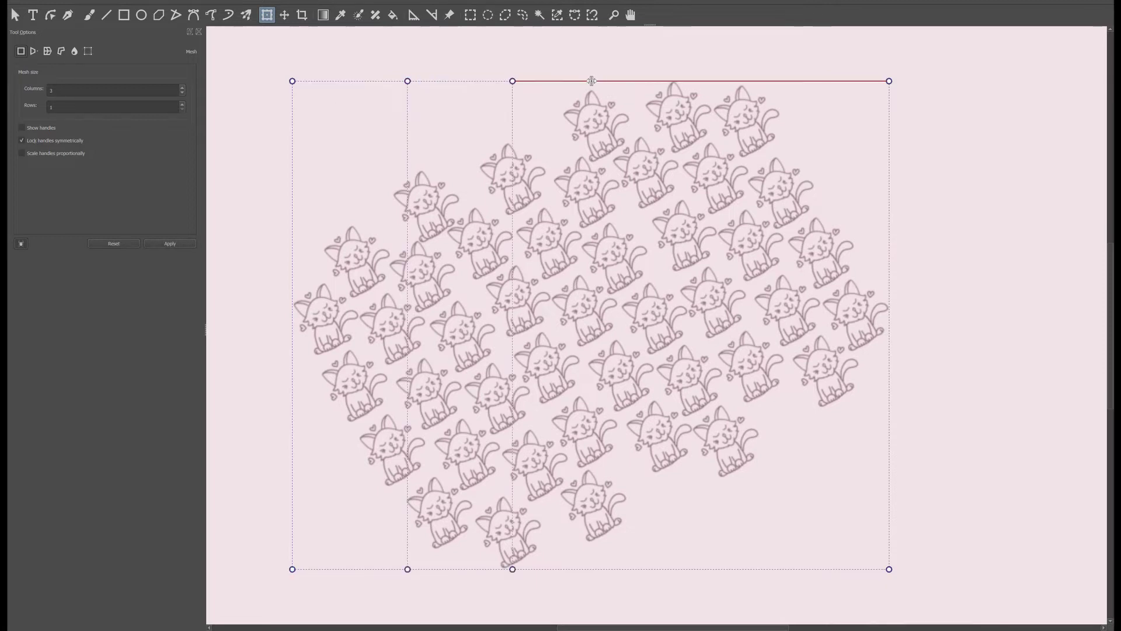
ctrl+alt+click(639, 81)
ctrl+alt+click(654, 81)
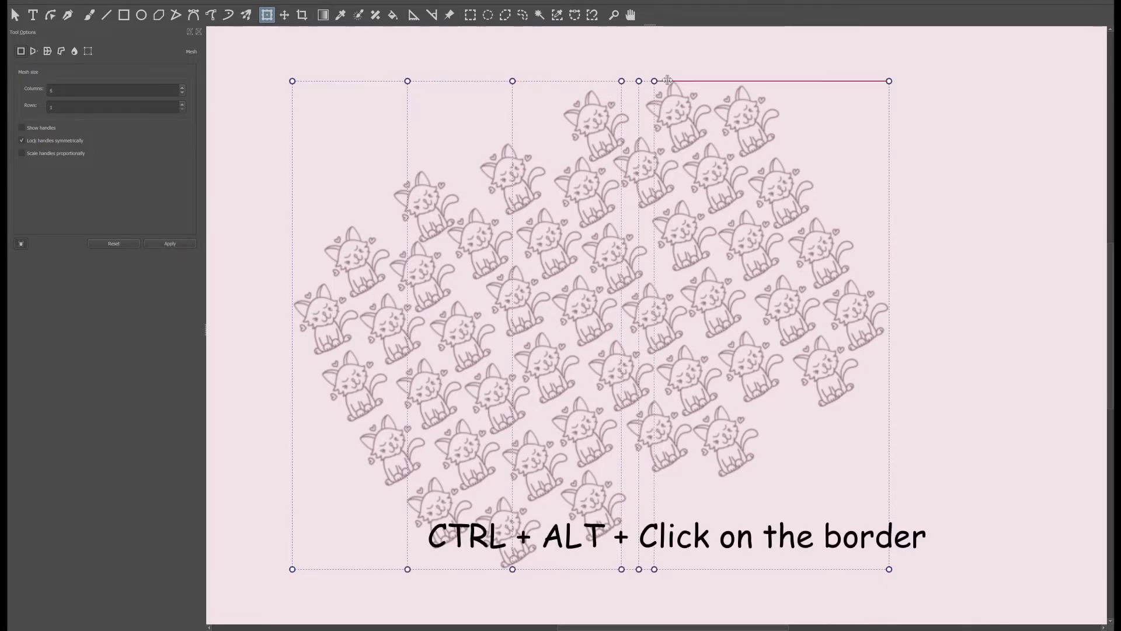
ctrl+alt+click(292, 203)
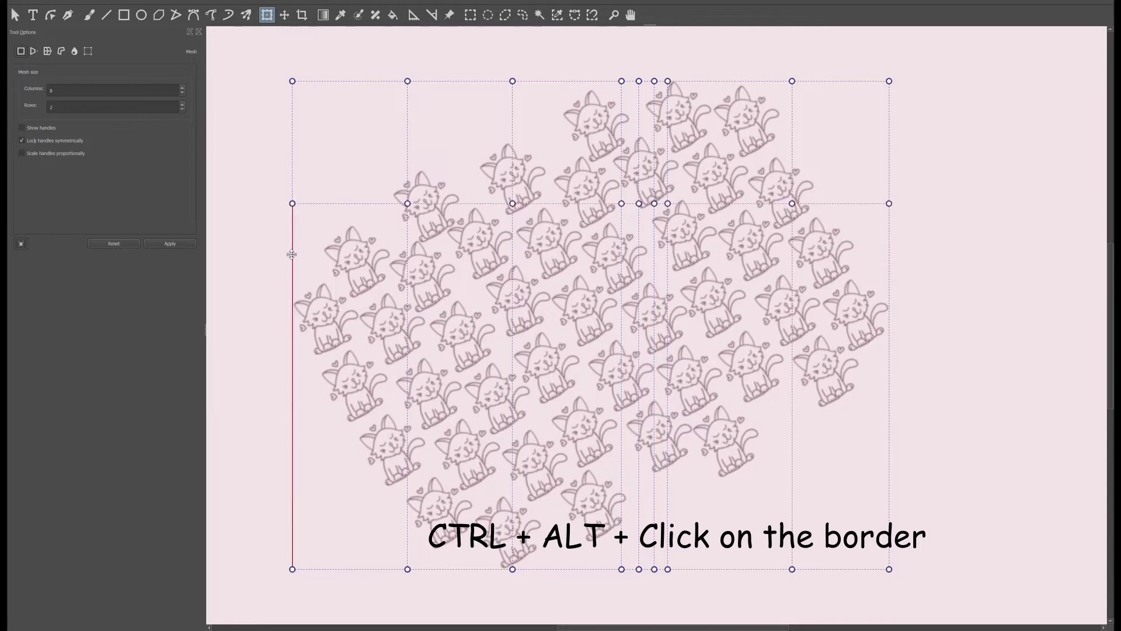
ctrl+alt+click(292, 218)
ctrl+alt+click(291, 232)
ctrl+alt+click(292, 353)
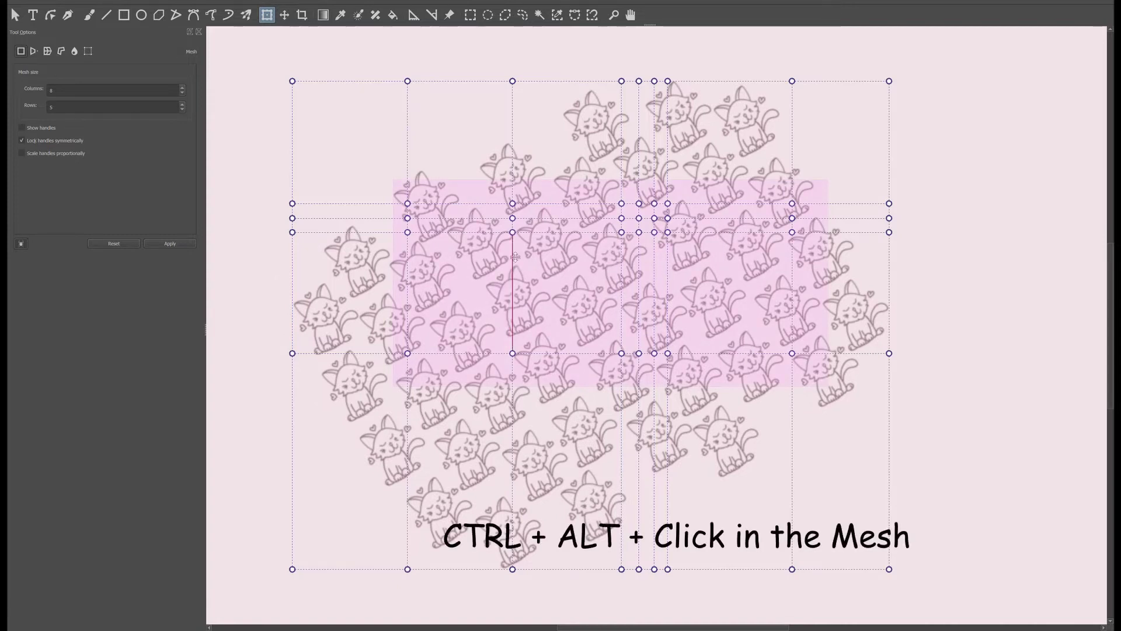
ctrl+alt+click(514, 295)
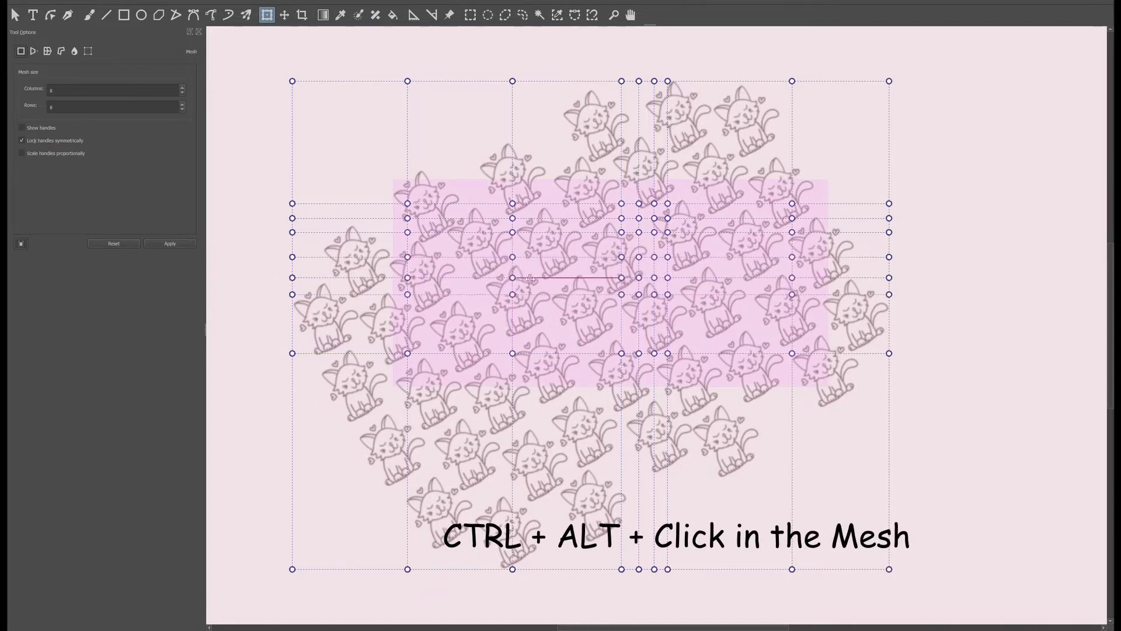
ctrl+alt+click(559, 278)
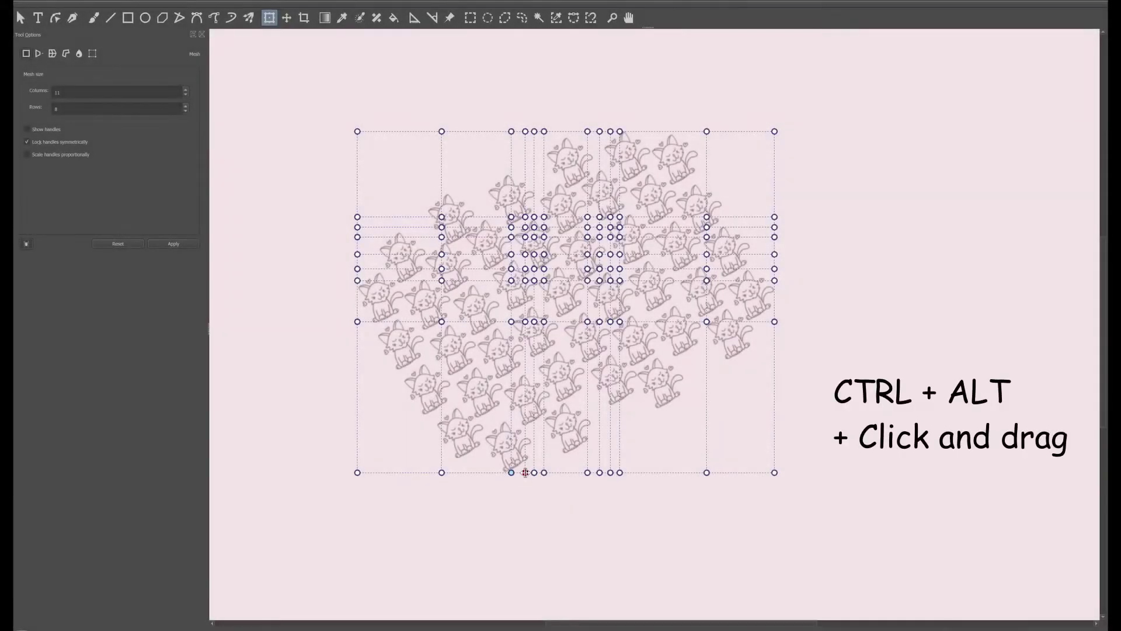
Drag four column divisions off the mesh's bottom edge to delete them.
drag(524, 472, 524, 542)
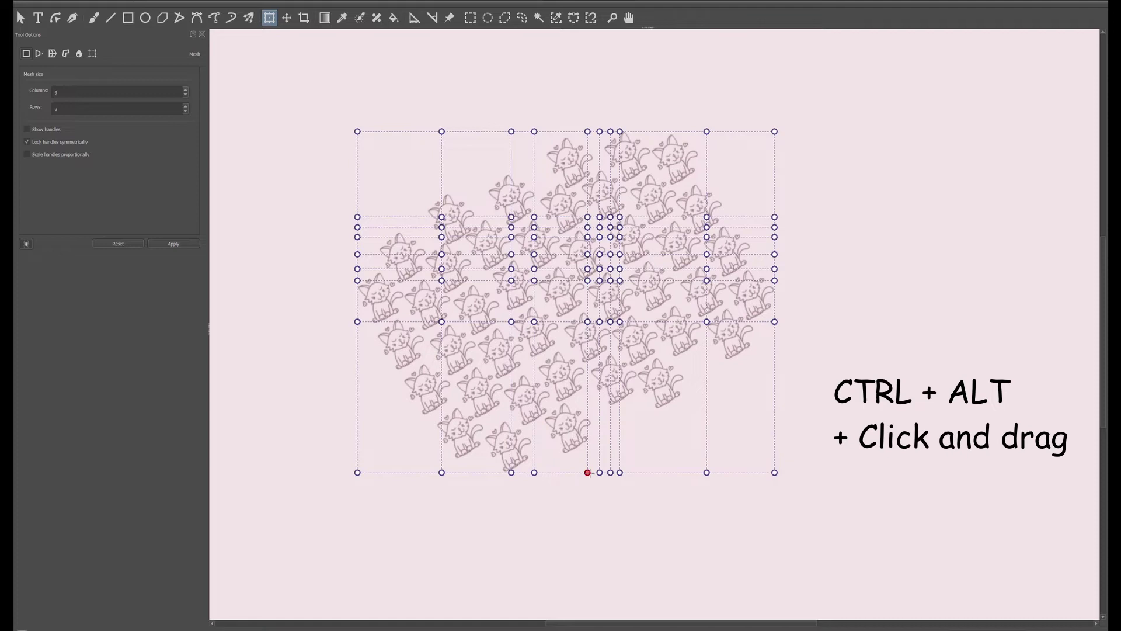
drag(588, 472, 600, 525)
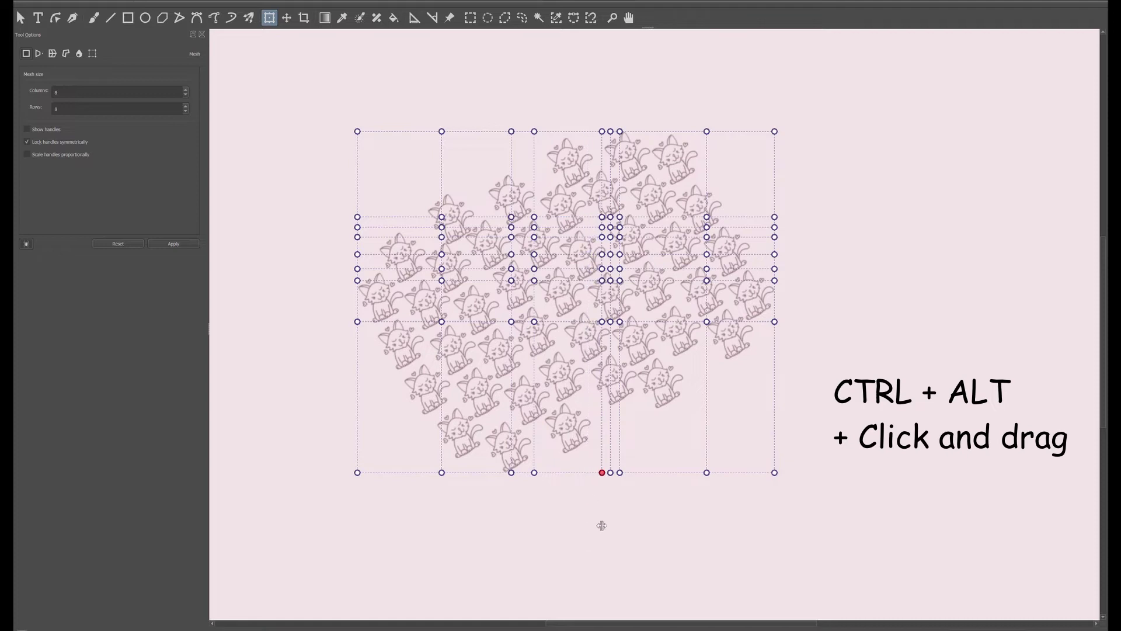
drag(609, 472, 629, 475)
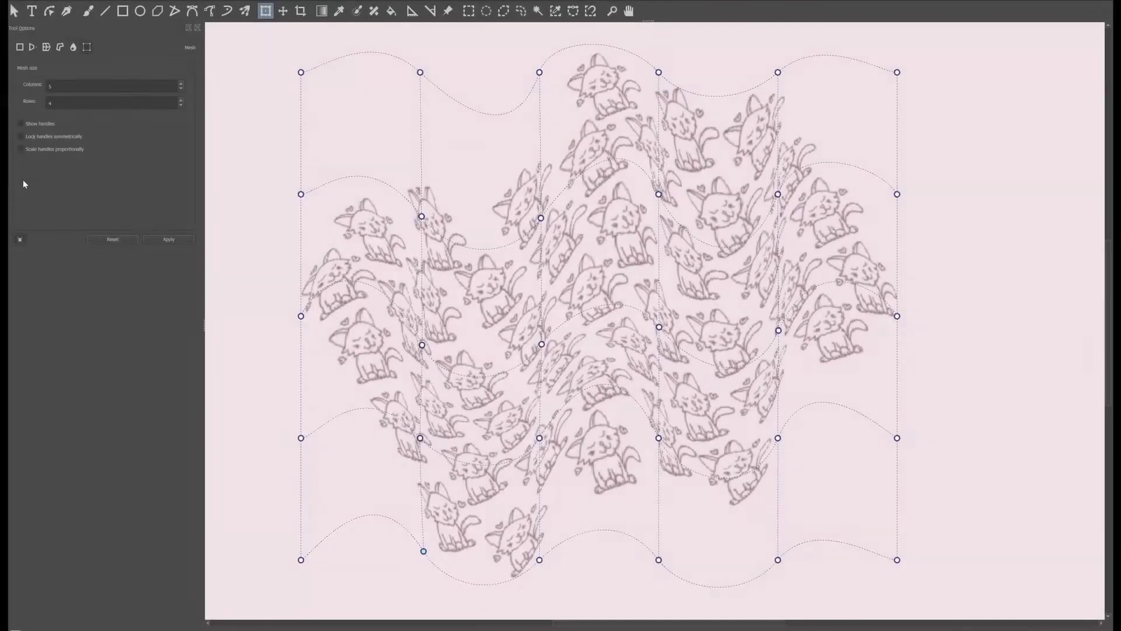
Merge one column split into its neighbour and slide the remaining splits sideways.
drag(429, 556, 413, 538)
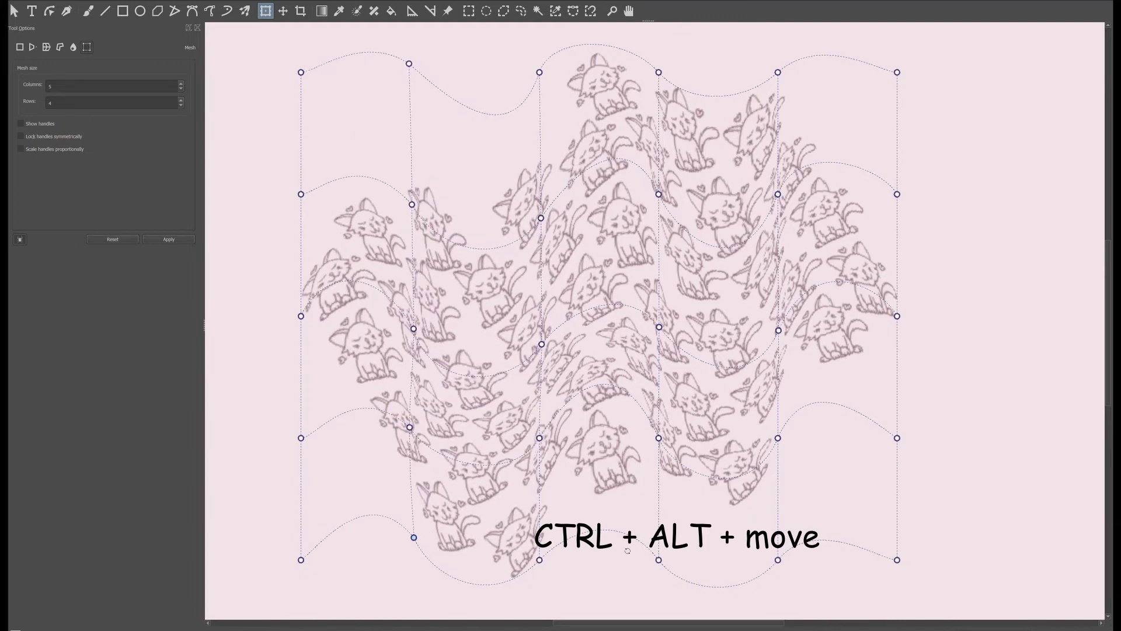
drag(658, 560, 605, 531)
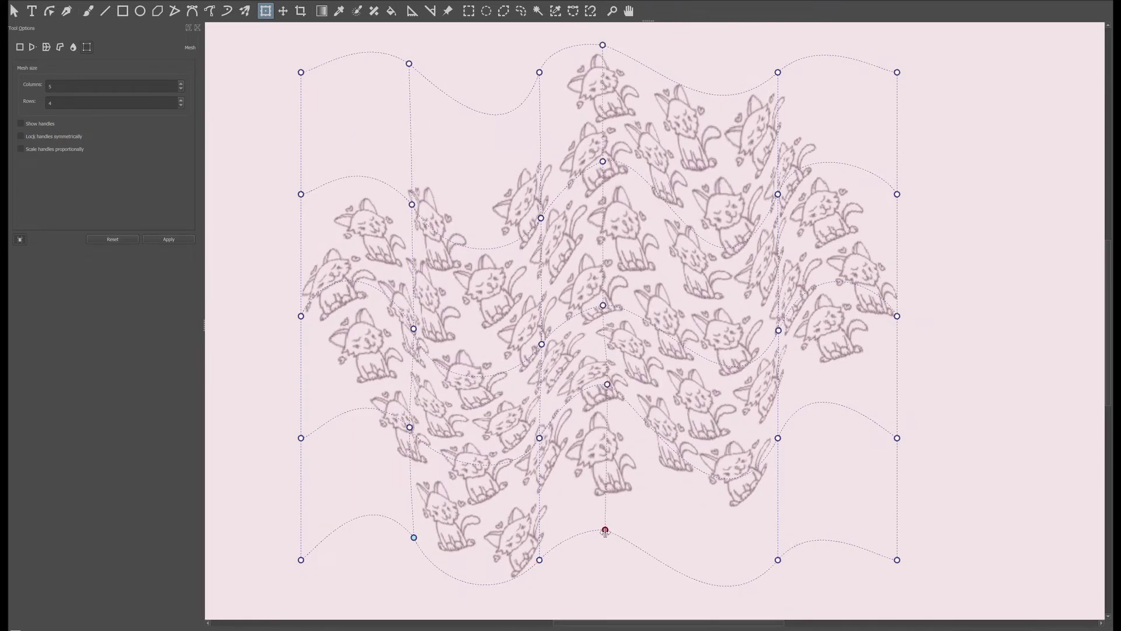
drag(778, 559, 825, 539)
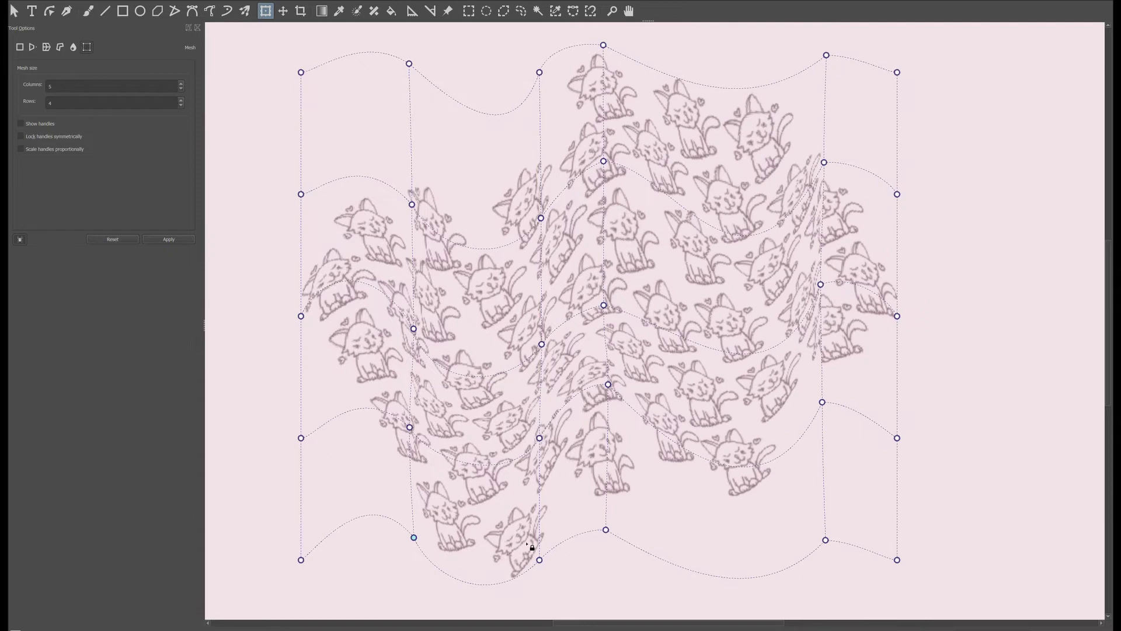
drag(539, 560, 593, 530)
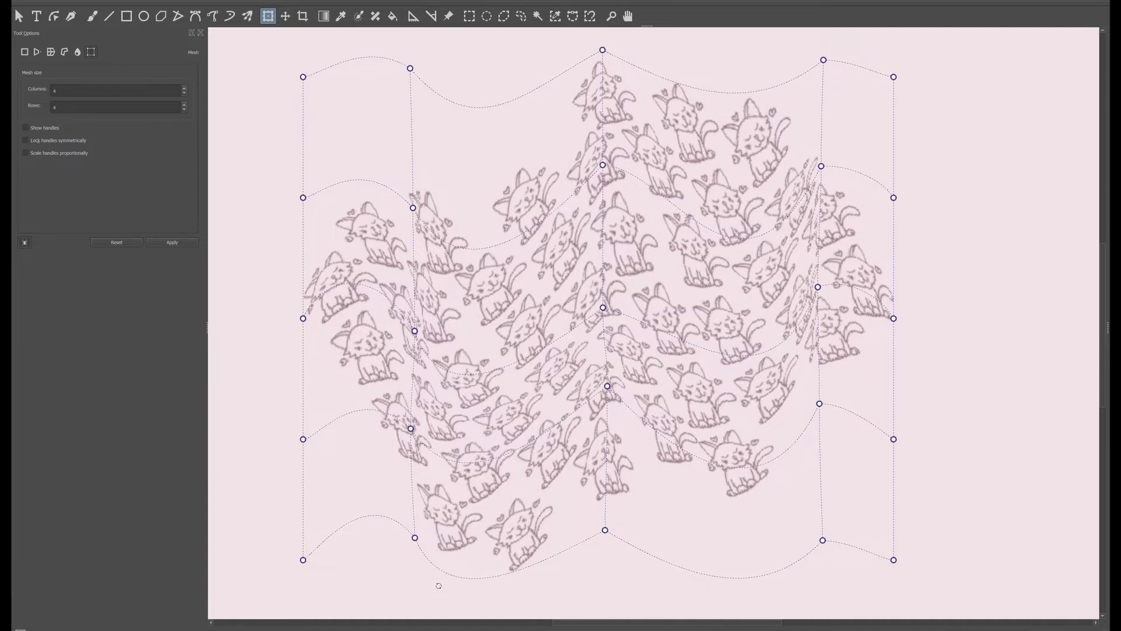
Pull the second-from-left bottom mesh node up into the kitten pattern.
shift+click(415, 537)
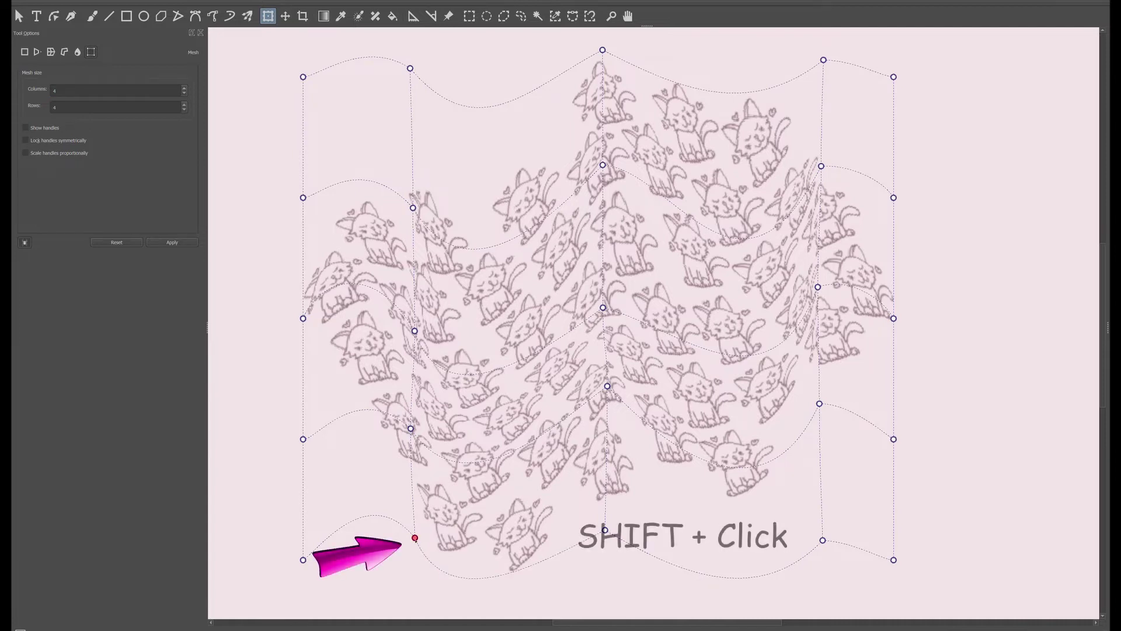
drag(416, 538, 594, 556)
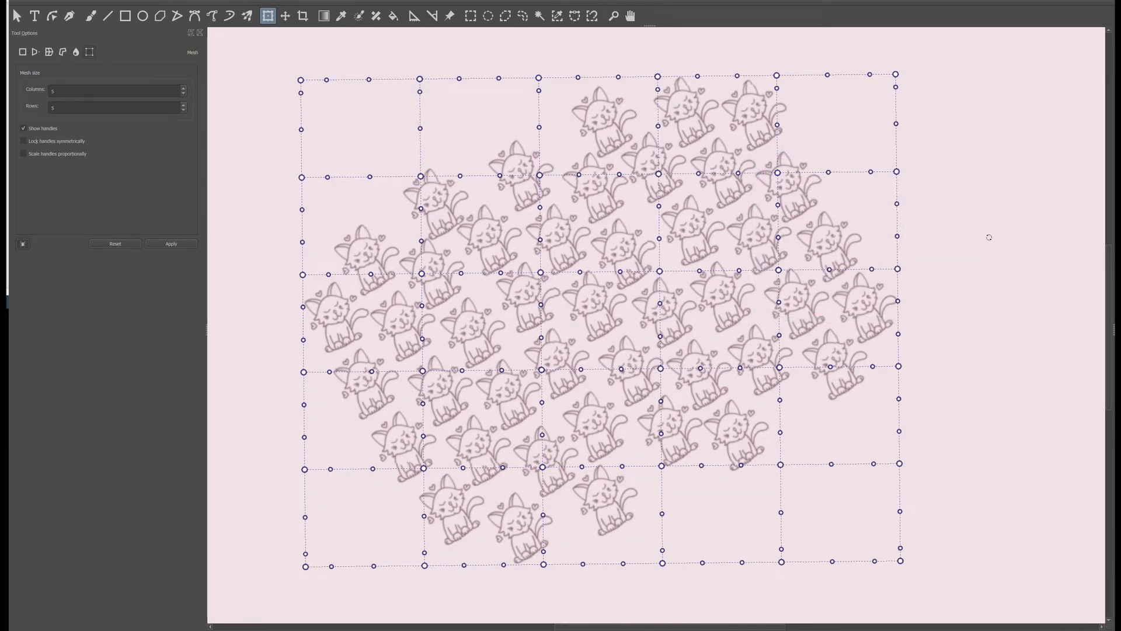
Tilt the mesh slightly, then select the eight central-ring nodes and rotate them to swirl the centre.
mouse_move(989, 237)
mouse_down()
mouse_move(1008, 392)
mouse_move(1005, 520)
mouse_move(1031, 295)
mouse_move(957, 67)
mouse_move(988, 425)
mouse_move(985, 246)
mouse_up()
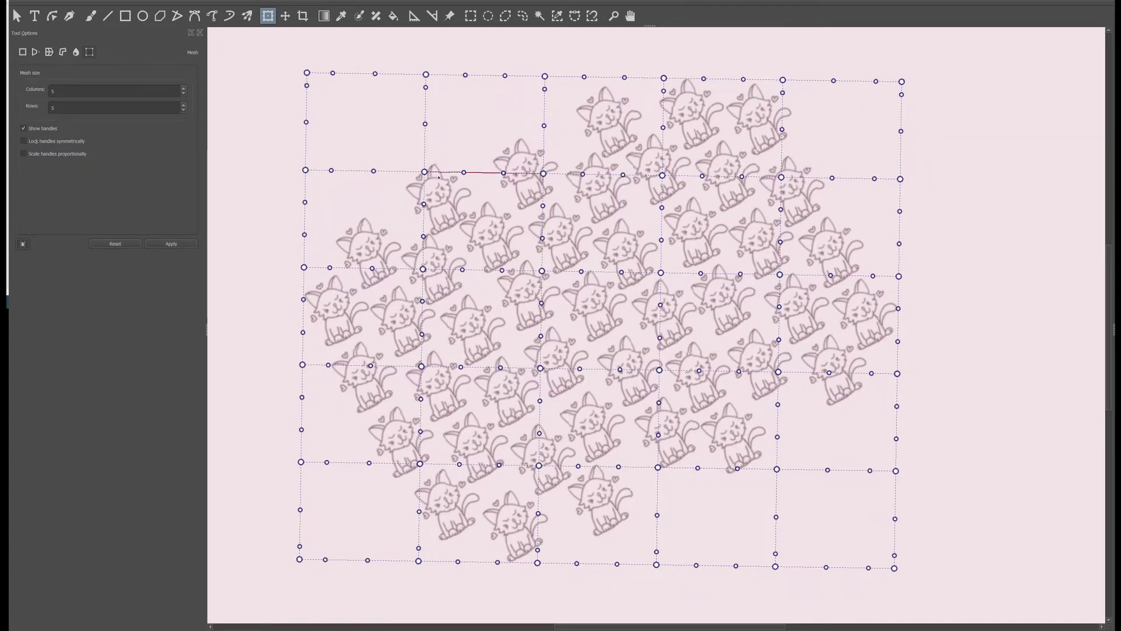
click(425, 172)
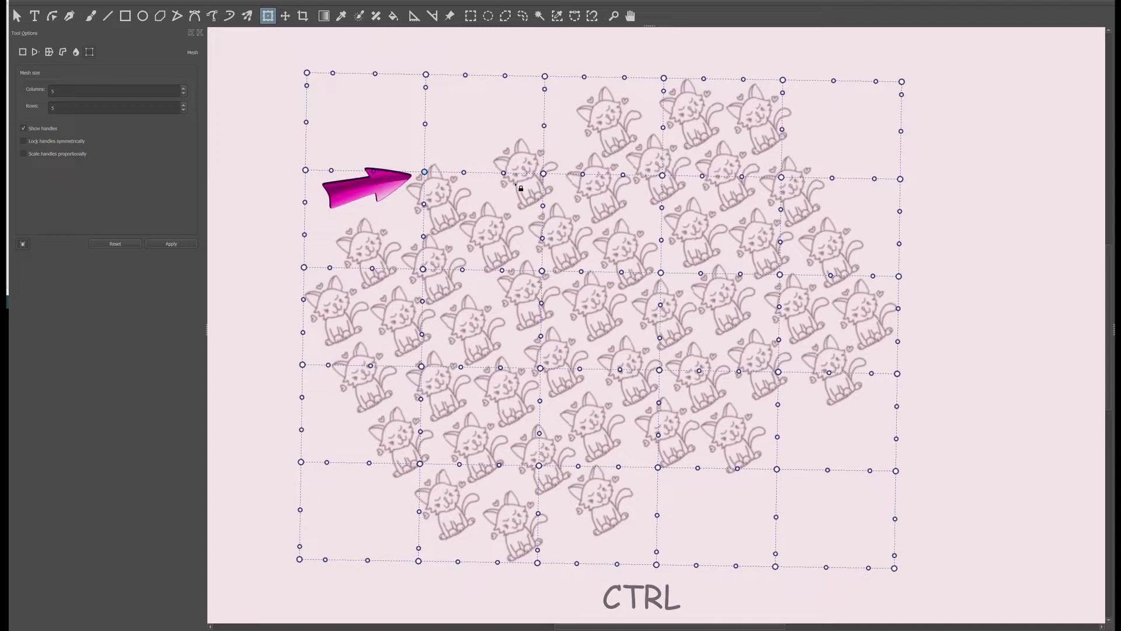
ctrl+click(543, 173)
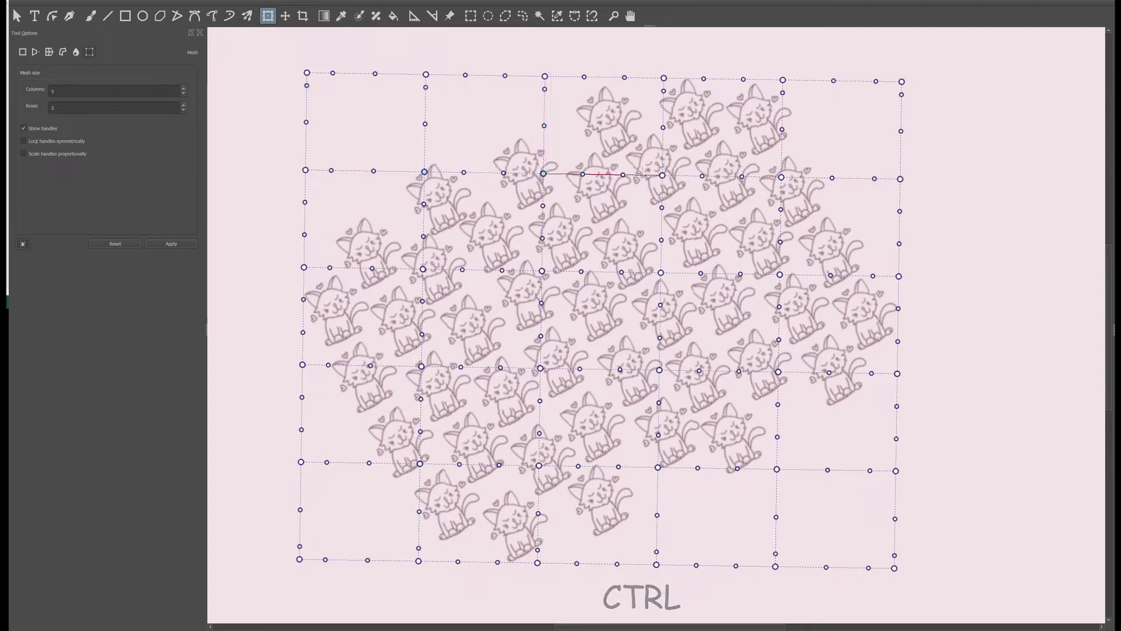
ctrl+click(662, 175)
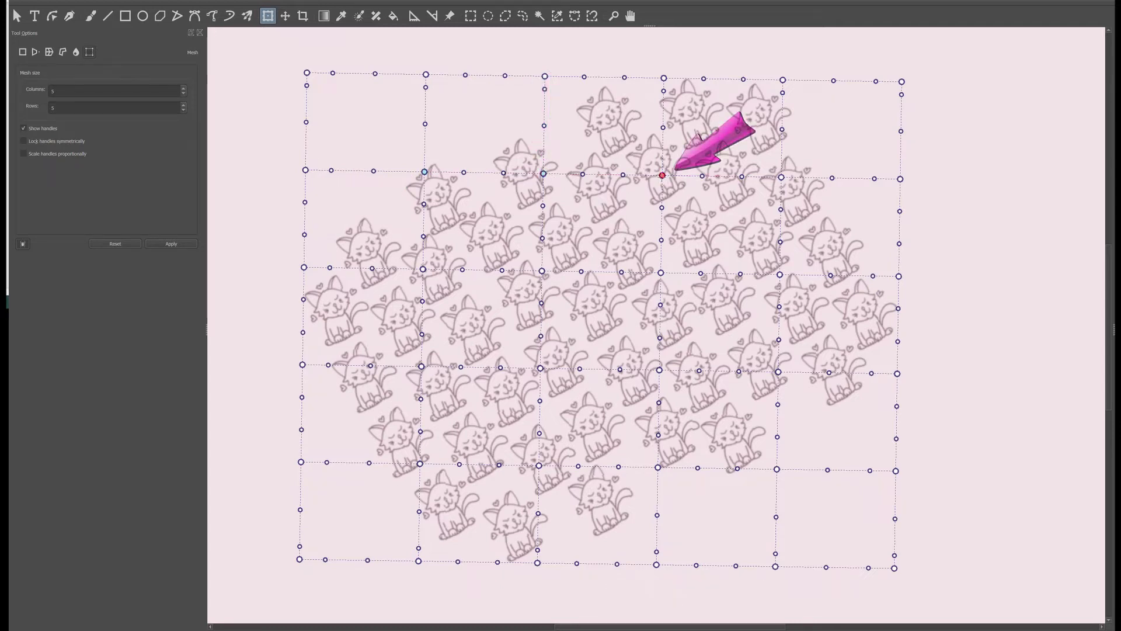
ctrl+click(661, 273)
ctrl+click(659, 370)
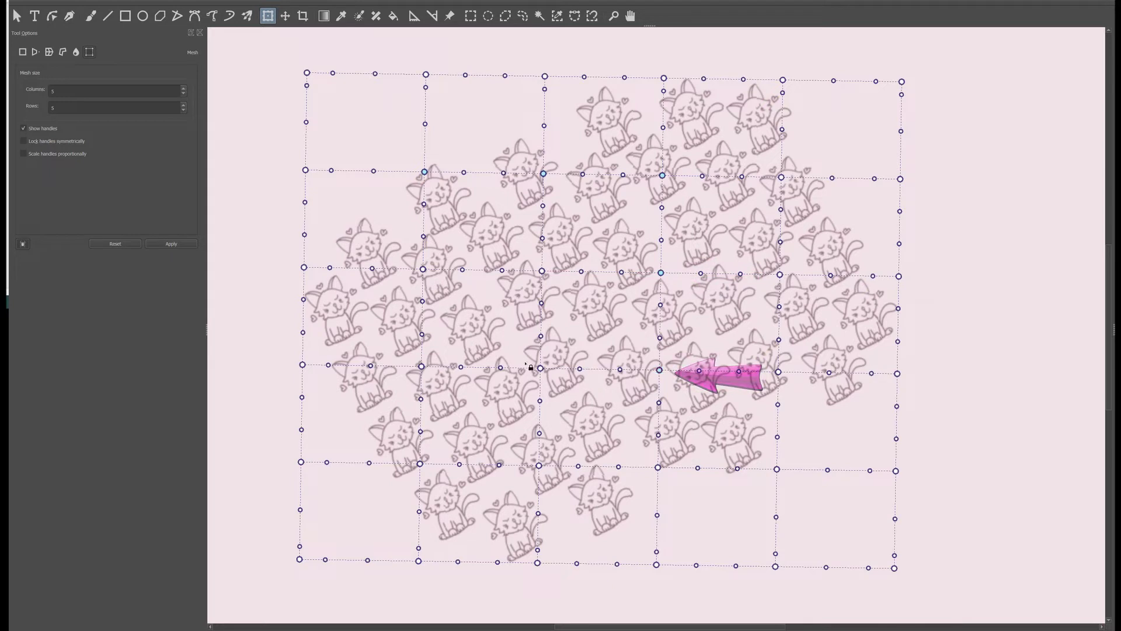
ctrl+click(540, 368)
ctrl+click(421, 366)
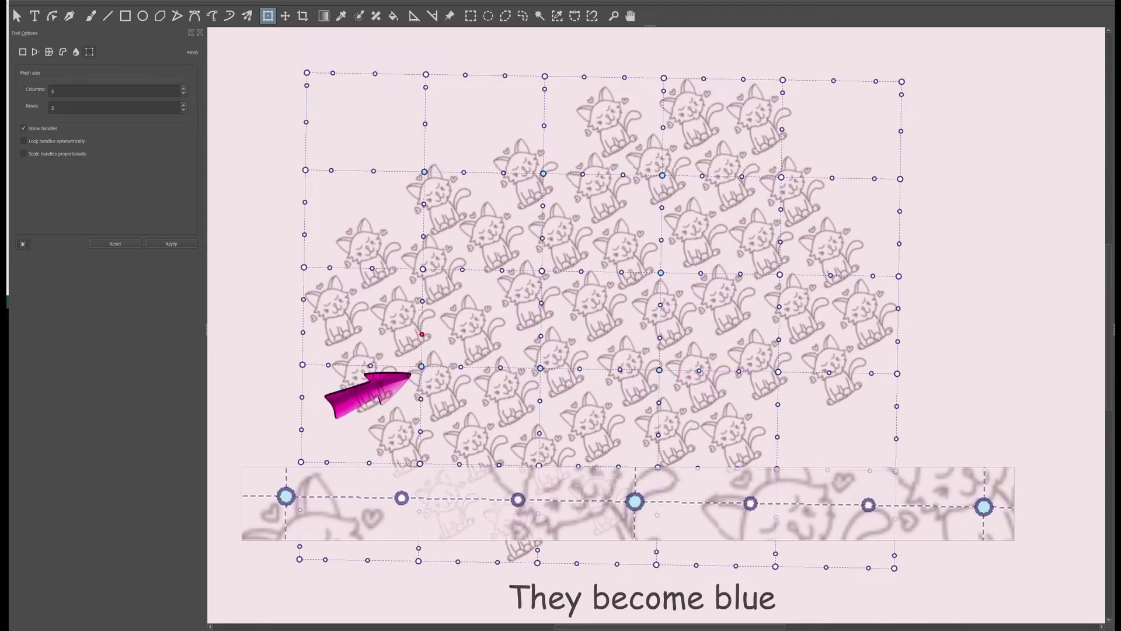
ctrl+click(422, 268)
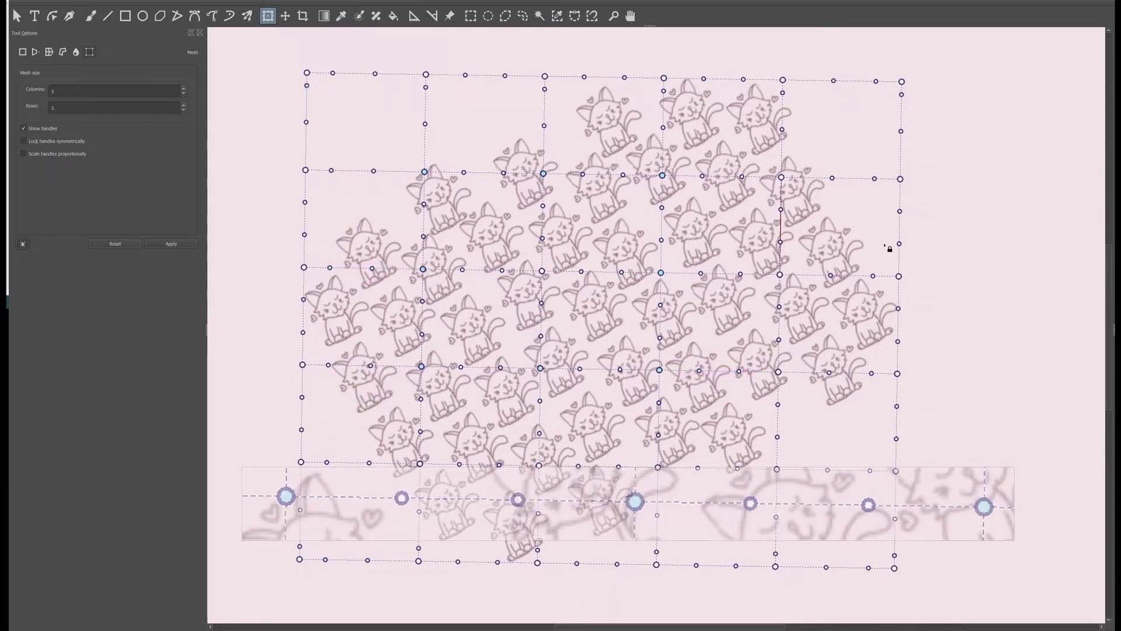
drag(1035, 239, 997, 241)
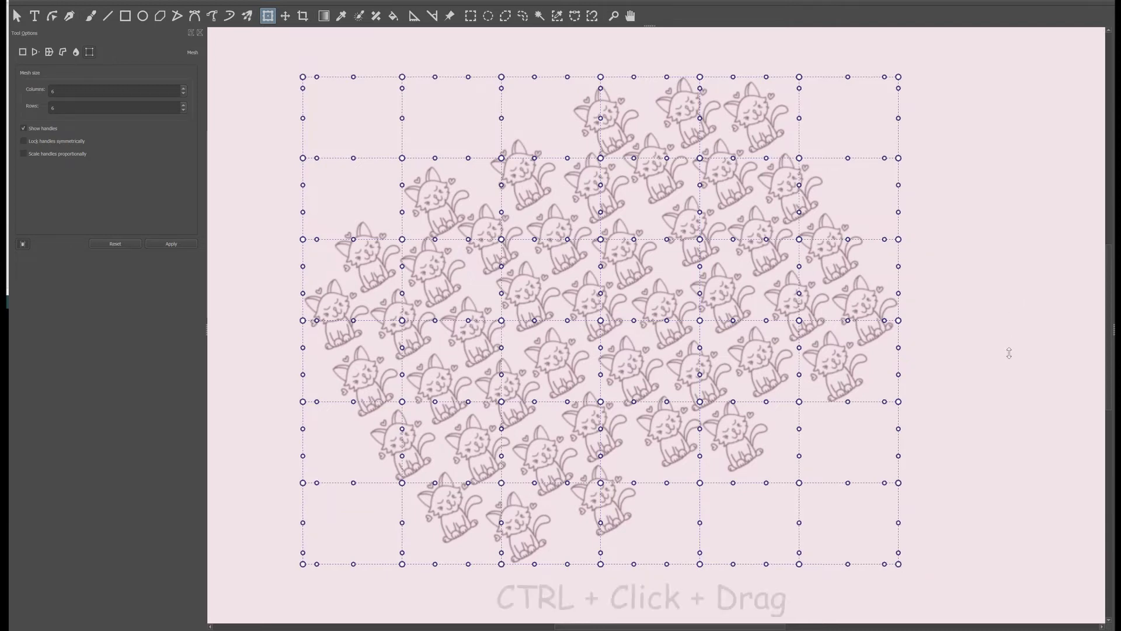
Select the eight nodes around the central 2×2 block and scale them outward.
mouse_move(1008, 350)
mouse_down()
mouse_move(1031, 169)
mouse_move(1041, 260)
mouse_move(999, 566)
mouse_move(985, 508)
mouse_move(1005, 350)
mouse_up()
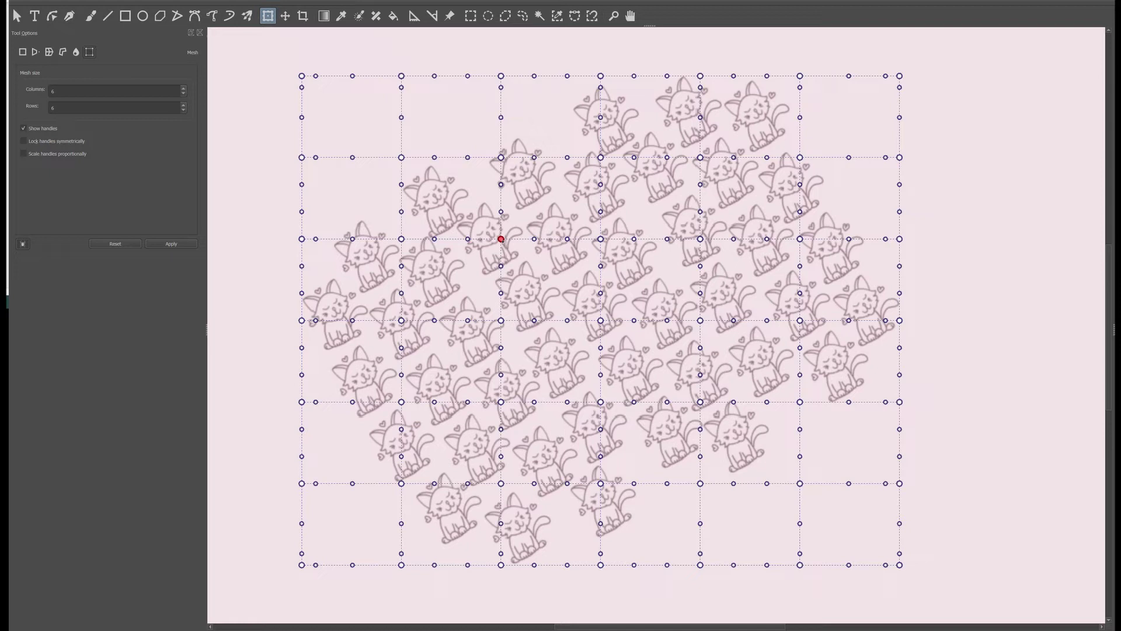
click(501, 238)
shift+click(600, 239)
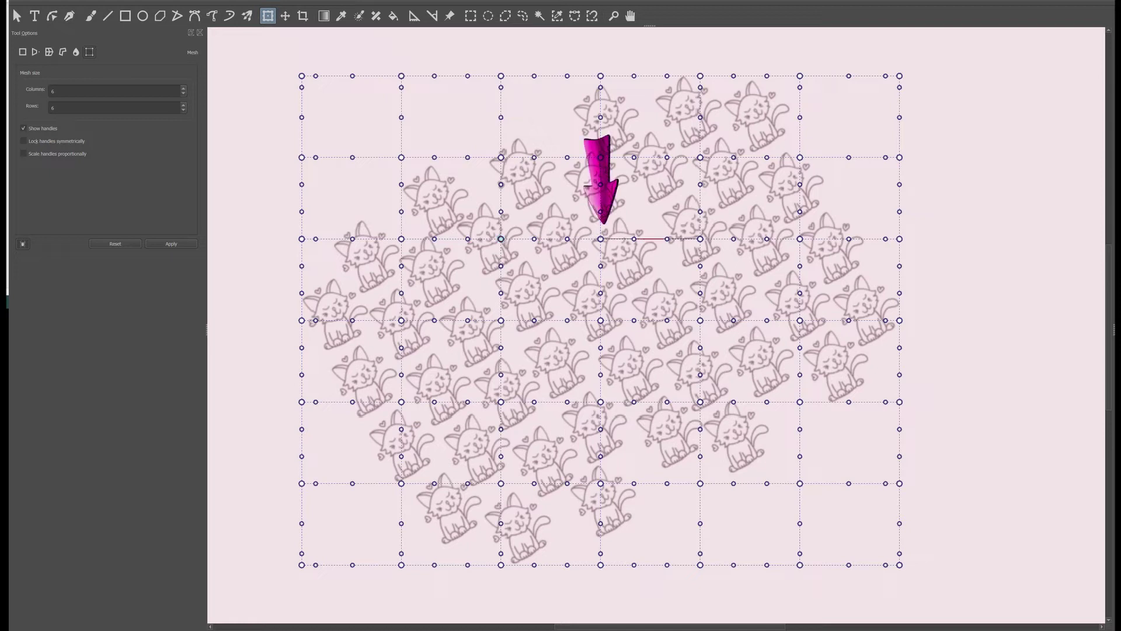
shift+click(700, 239)
shift+click(700, 320)
shift+click(700, 402)
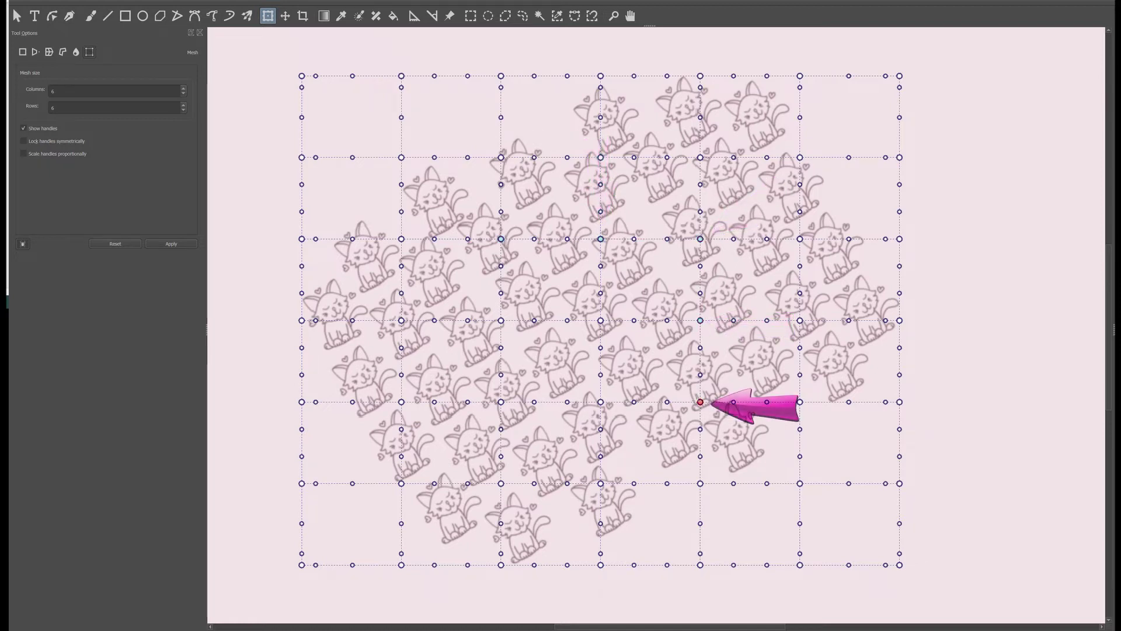
shift+click(600, 402)
shift+click(501, 402)
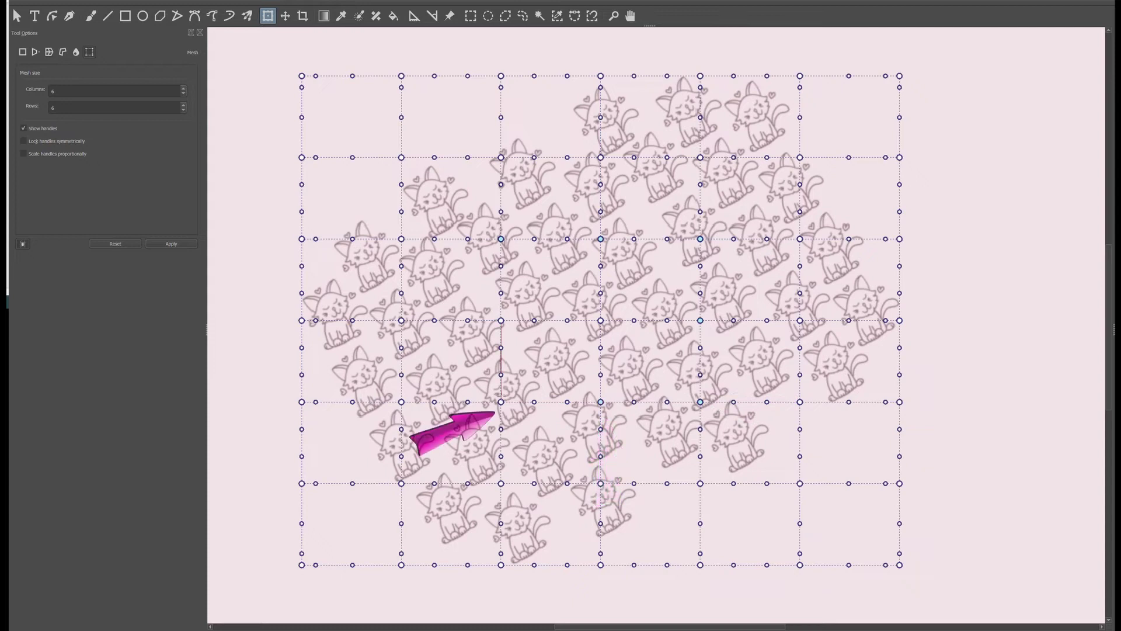
shift+click(501, 320)
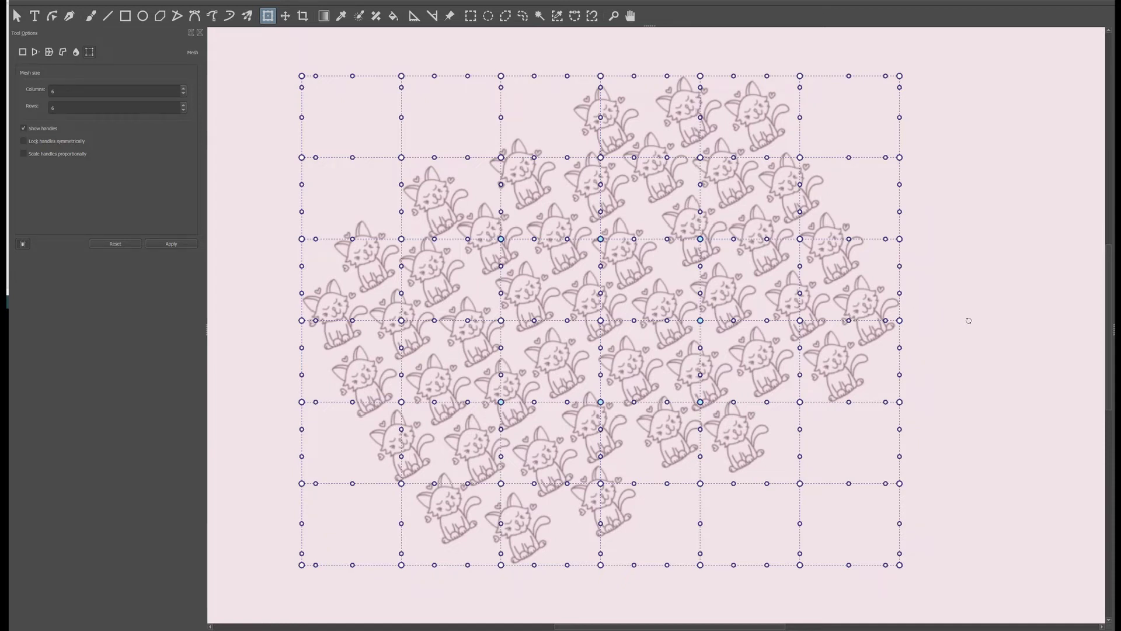
drag(974, 322, 954, 291)
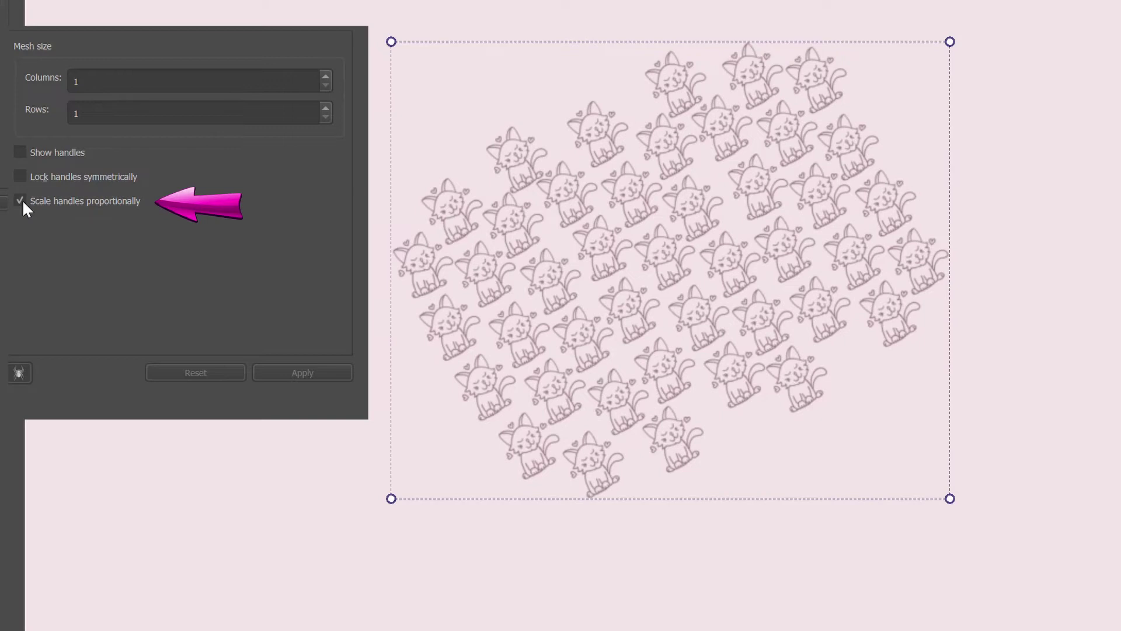
Enable Scale handles proportionally and drag the bottom edge to spread the pattern into a trapezoid.
click(22, 200)
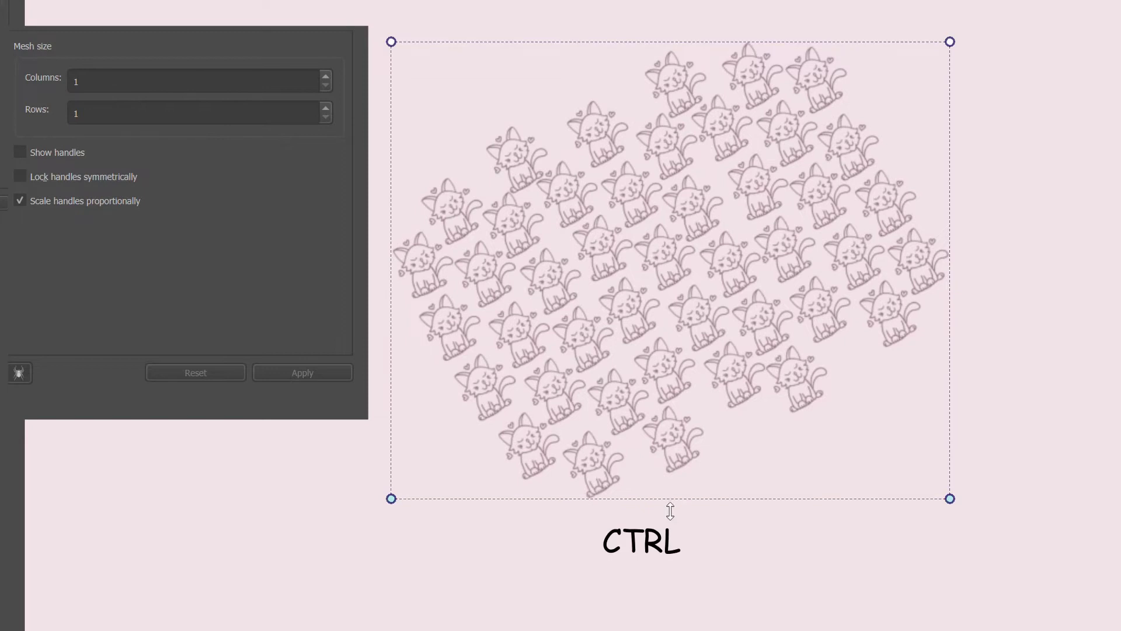
drag(670, 511, 677, 402)
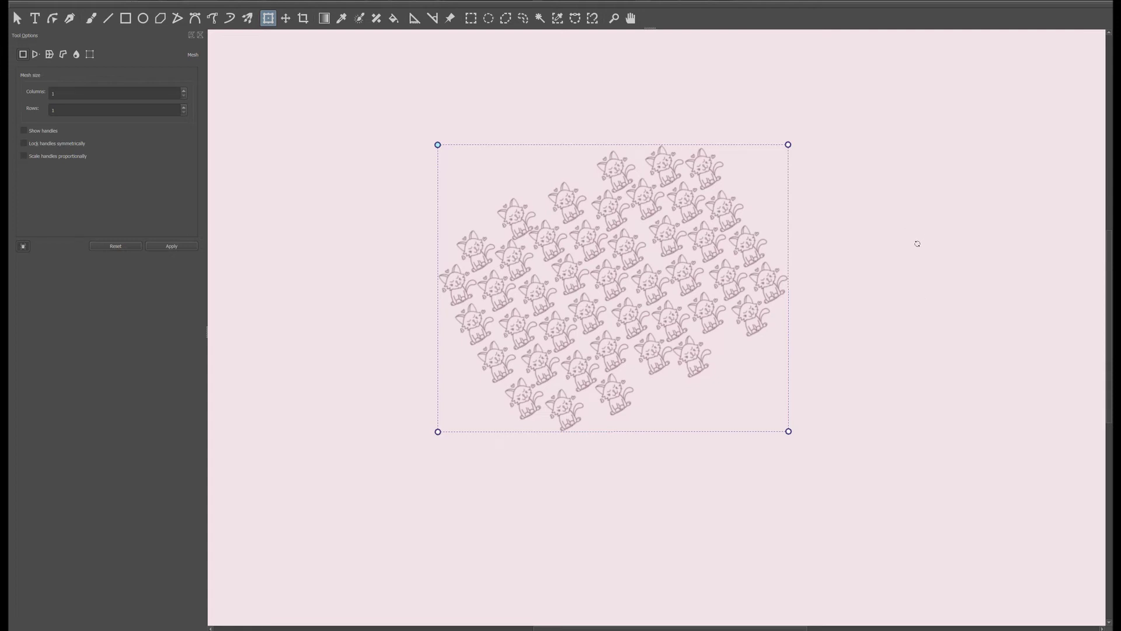
Hold Shift to move the whole kitten pattern at once.
key(shift)
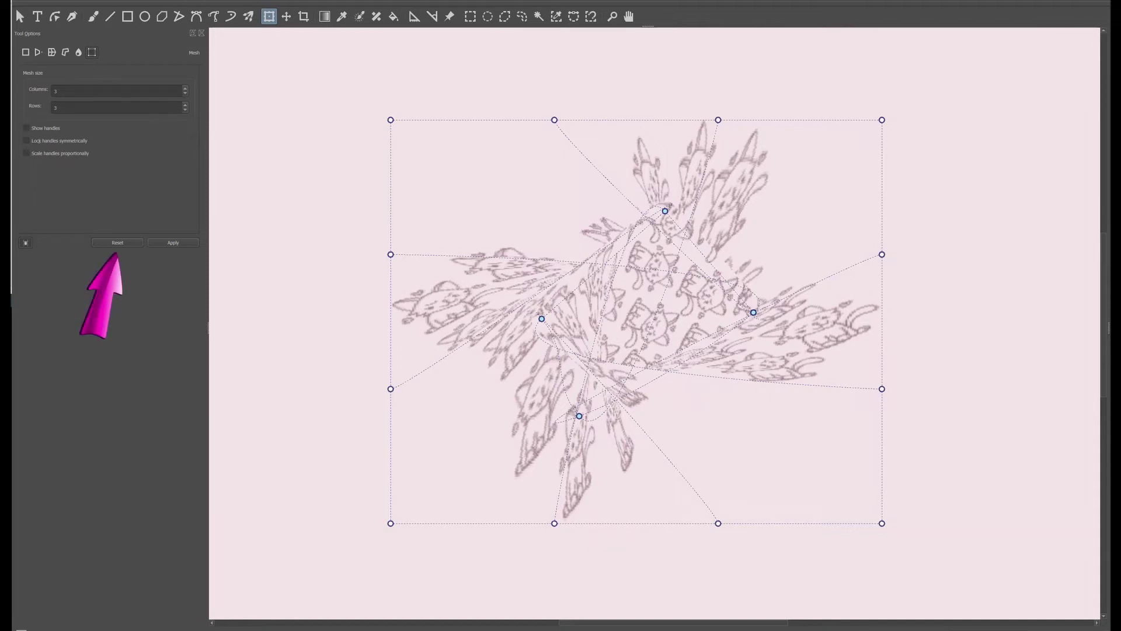
Undo the last two mesh warps with Ctrl+Z.
key(ctrl+z)
key(ctrl+z)
key(ctrl+z)
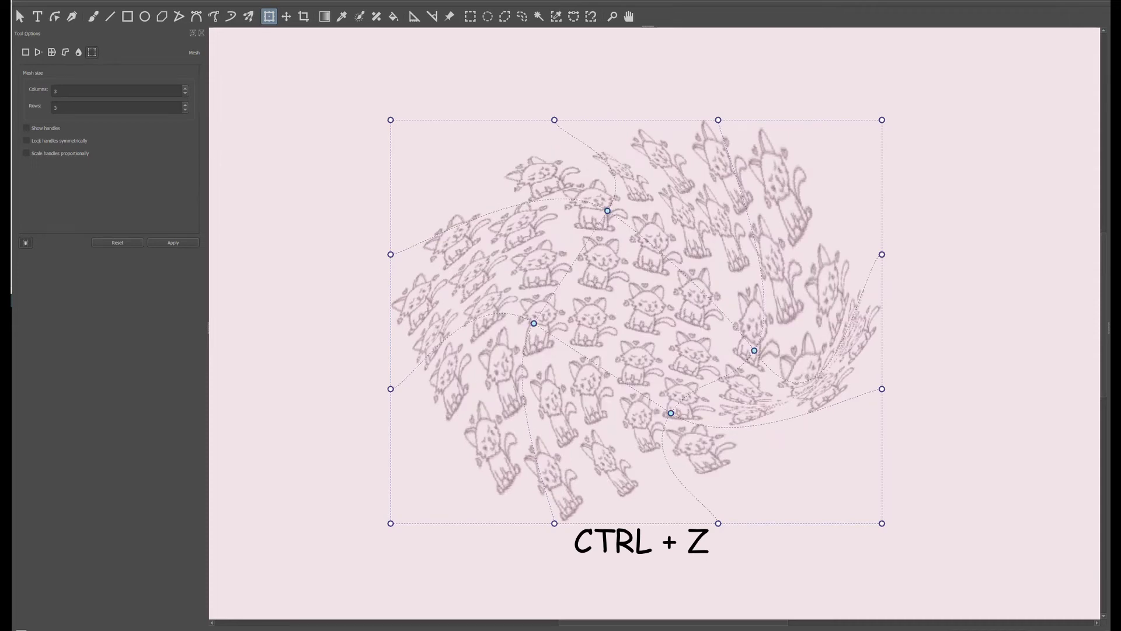
key(ctrl+z)
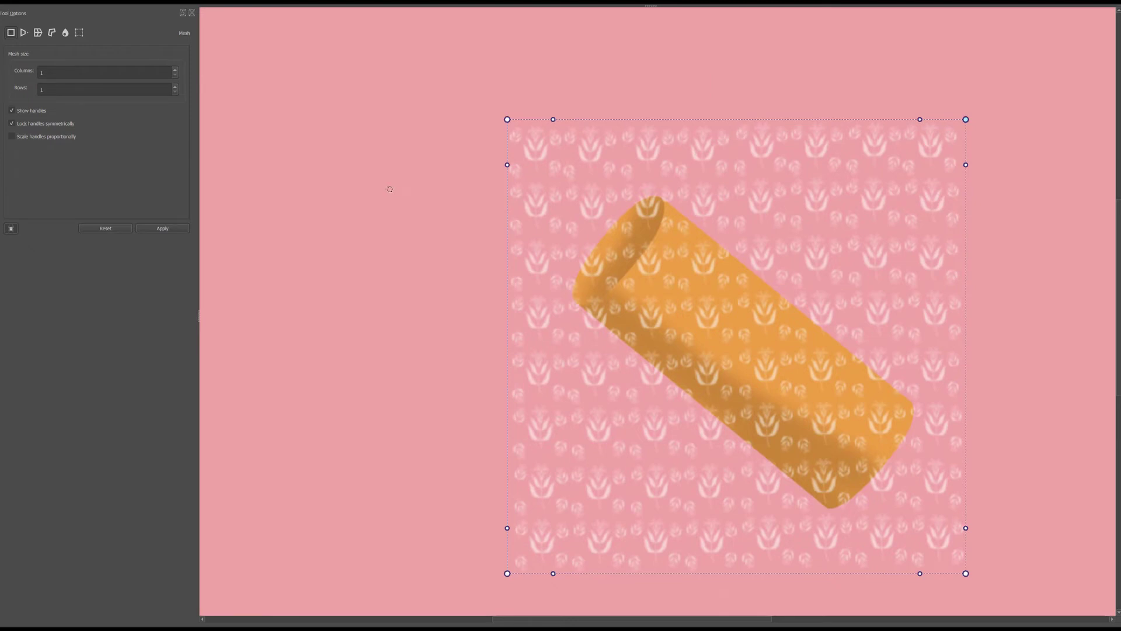
Rotate the floral pattern clockwise, curve its edges, position it over the cylinder, and apply.
drag(389, 189, 474, 466)
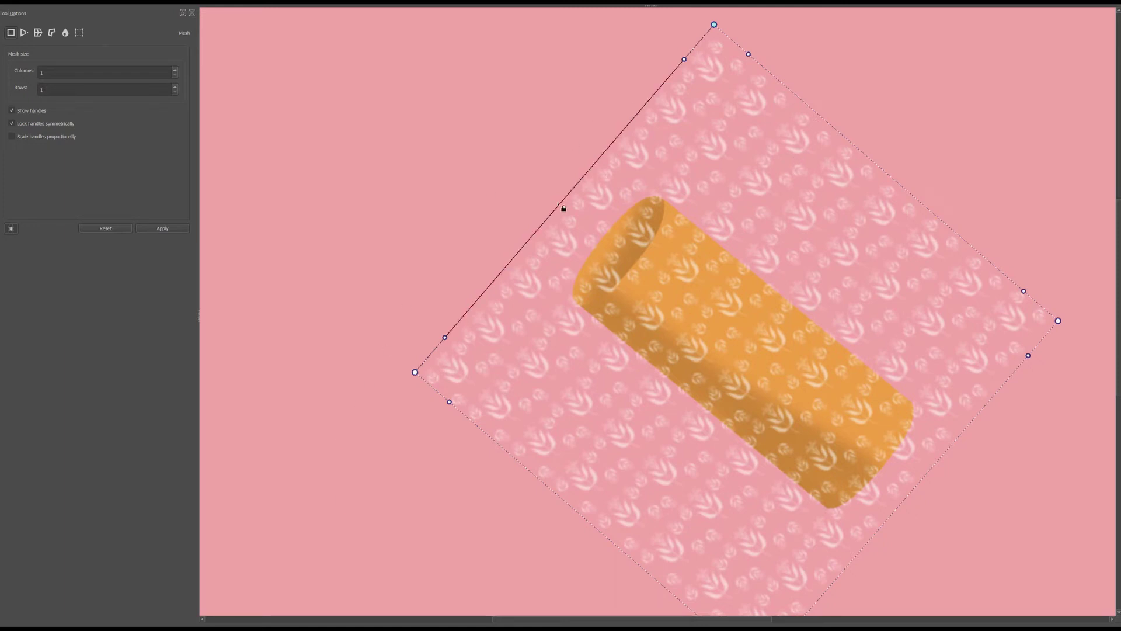
drag(559, 205, 622, 270)
drag(765, 416, 841, 429)
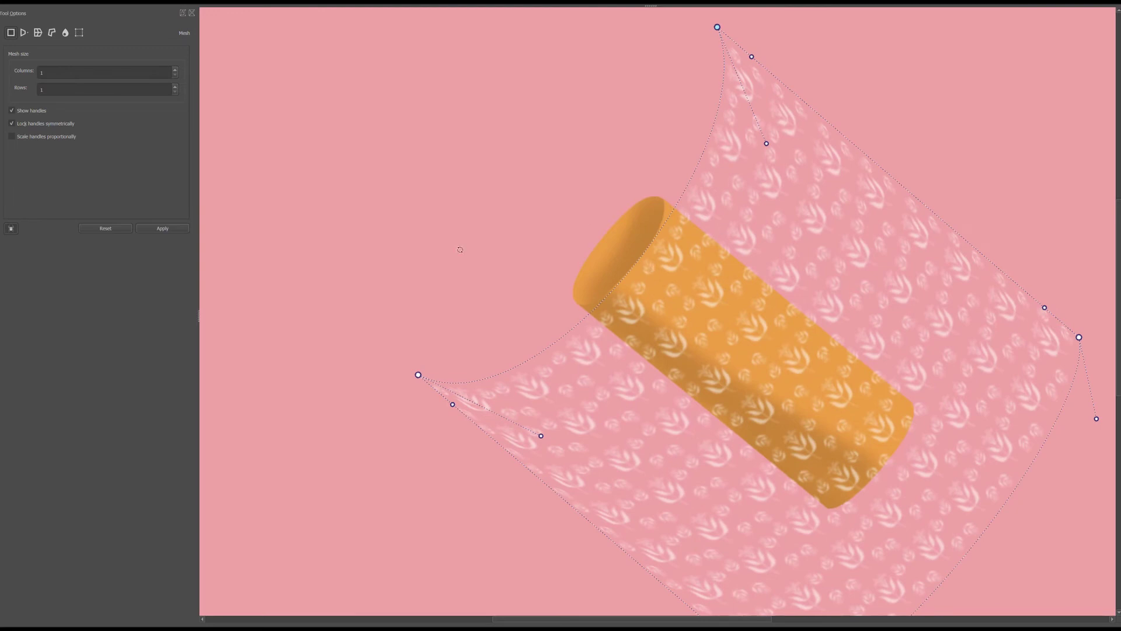
drag(458, 232, 345, 142)
drag(877, 455, 887, 468)
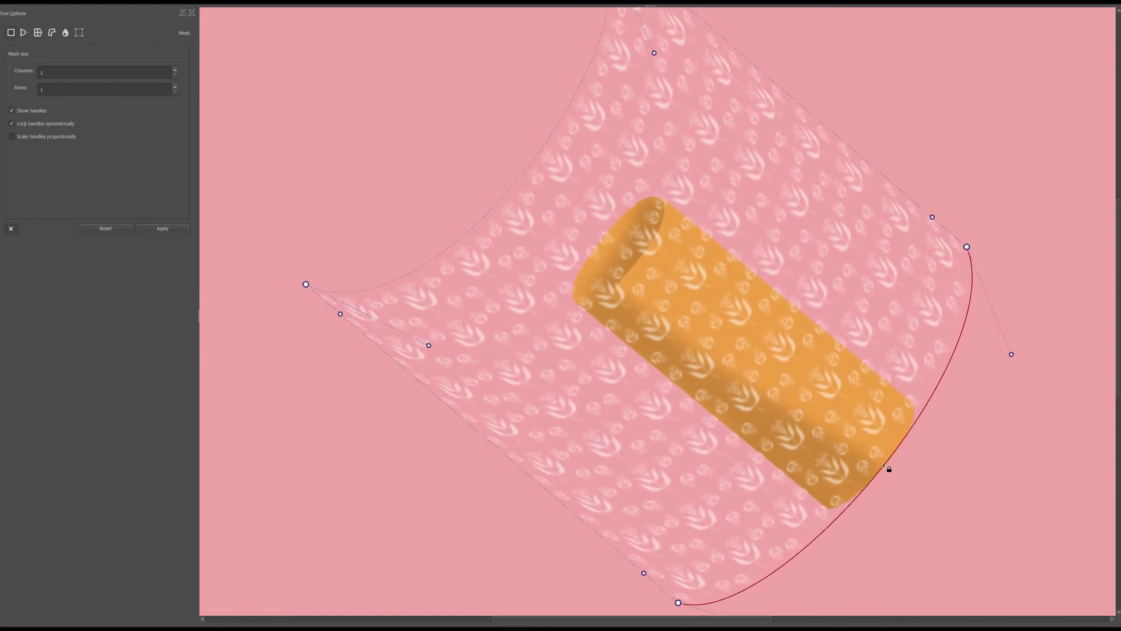
mouse_move(409, 141)
mouse_down()
mouse_move(498, 215)
mouse_move(478, 185)
mouse_up()
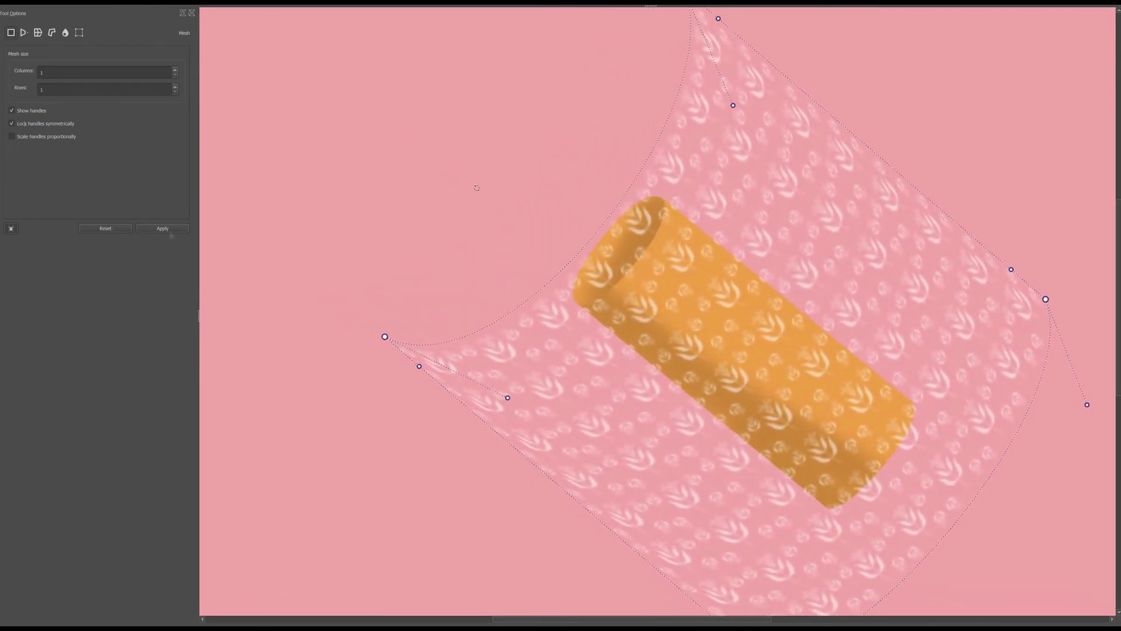
click(168, 228)
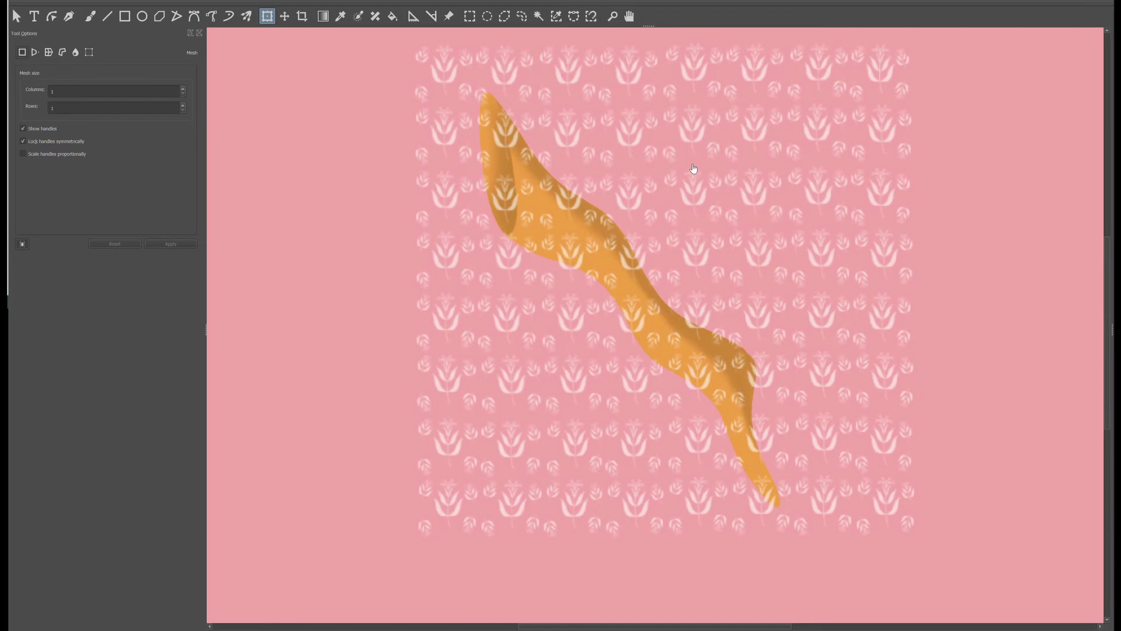
Rotate the floral pattern along the wavy shape and pull its corners and edges toward it.
drag(342, 53, 296, 416)
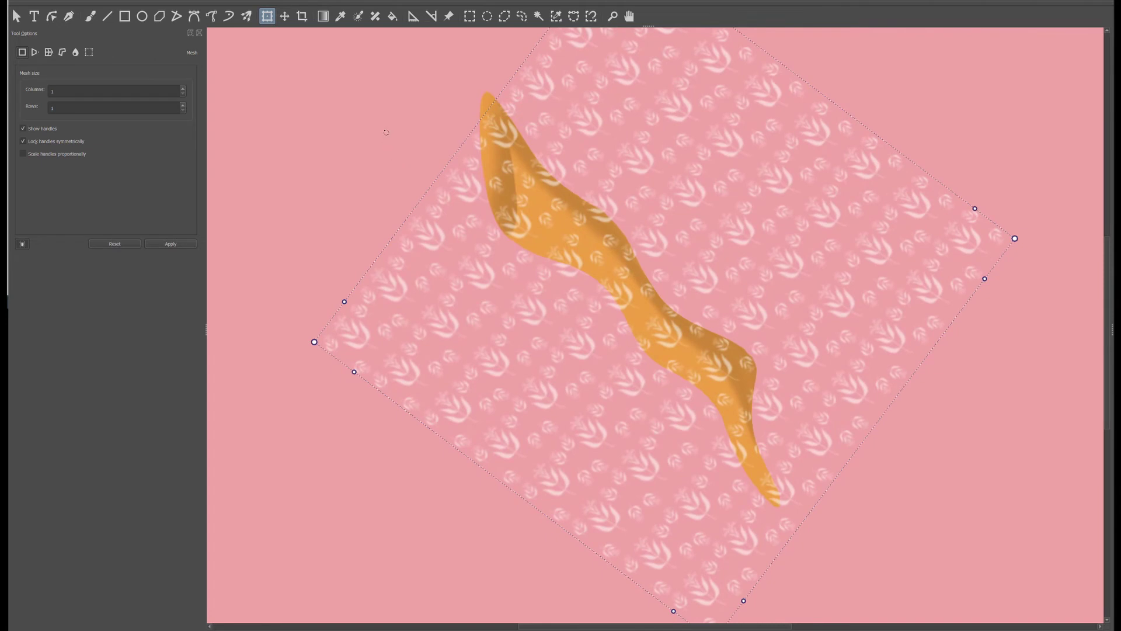
drag(383, 139, 368, 117)
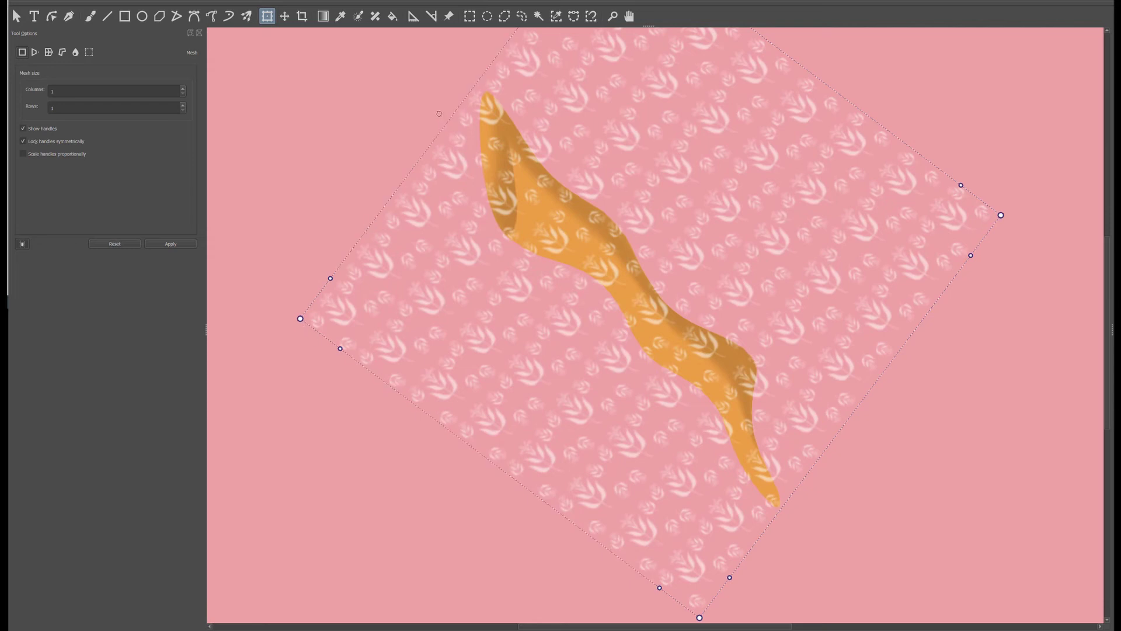
drag(439, 136, 526, 213)
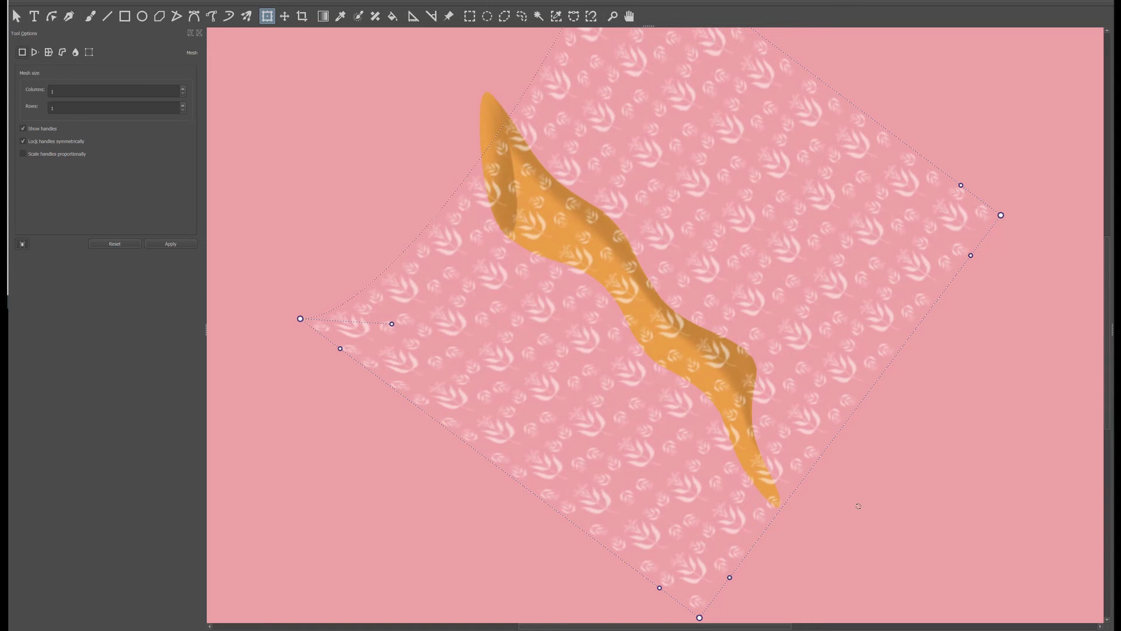
drag(846, 430, 886, 462)
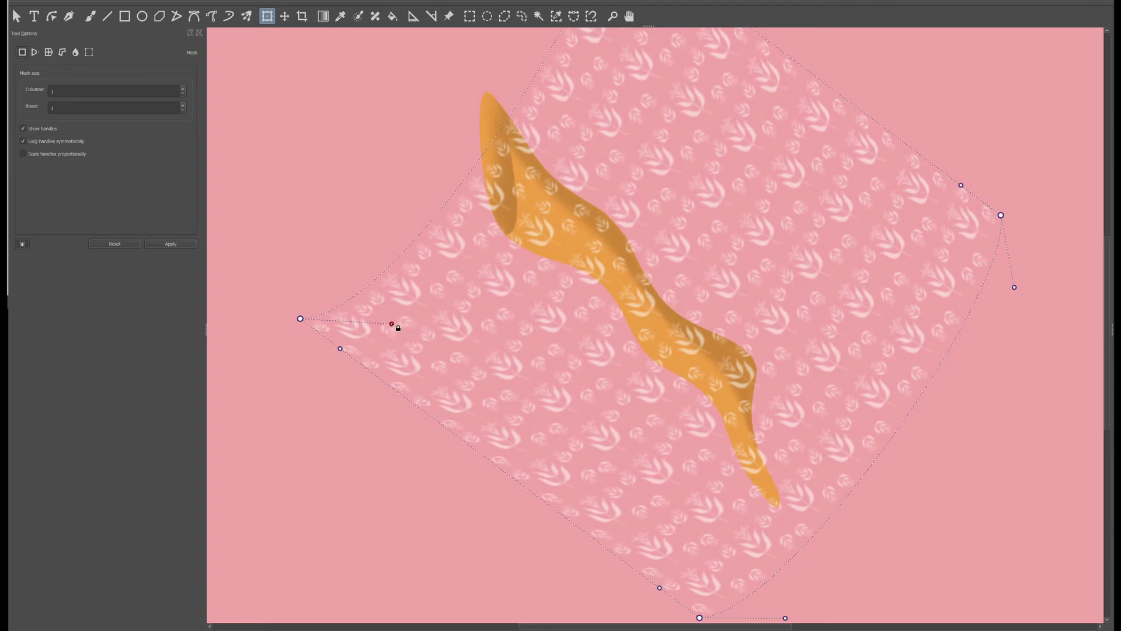
drag(300, 318, 434, 208)
drag(699, 617, 784, 524)
drag(1001, 215, 821, 395)
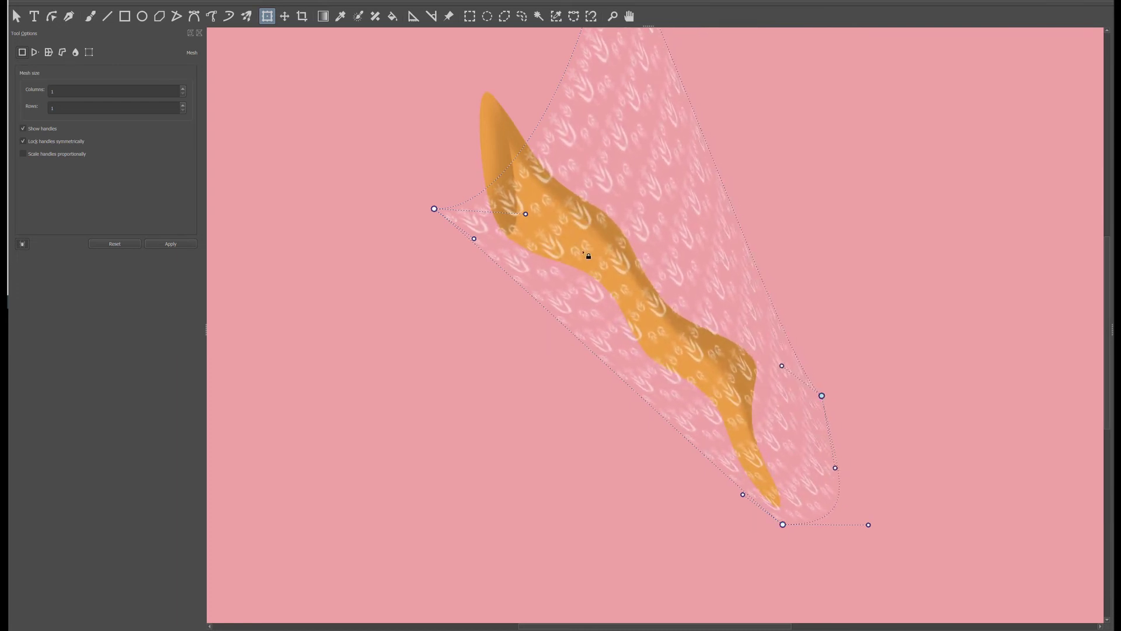
Bend the left, bottom-left and right edges to hug the wavy shape, then apply the warp.
scroll(1111, 278, up, 3)
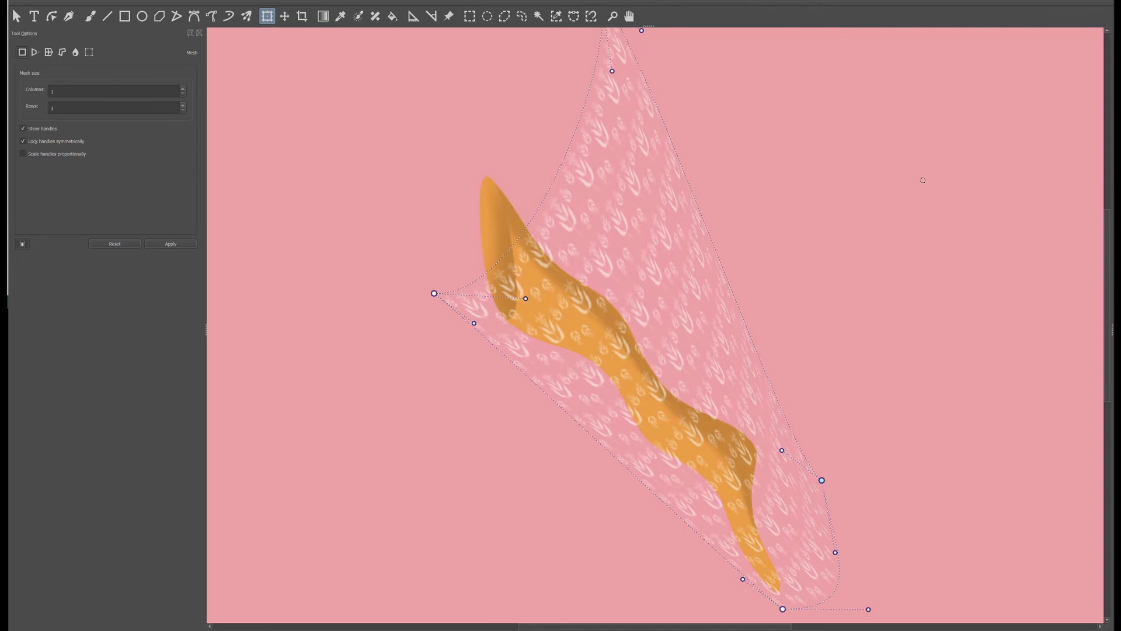
scroll(1110, 266, up, 1)
drag(603, 34, 519, 193)
scroll(1111, 293, down, 3)
drag(529, 251, 558, 319)
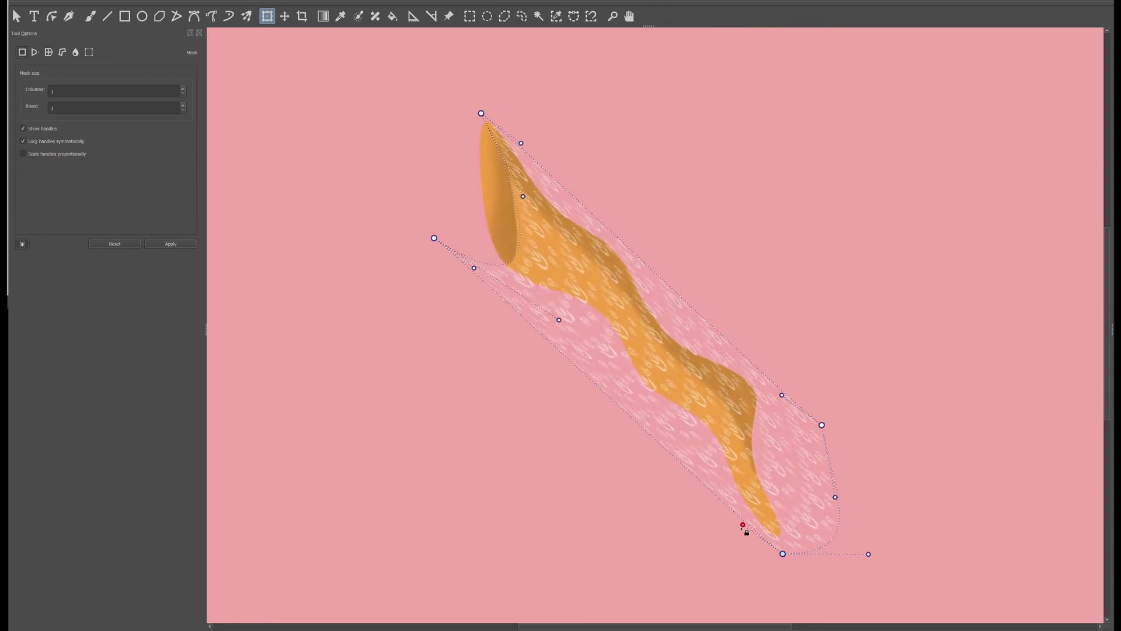
drag(743, 524, 705, 455)
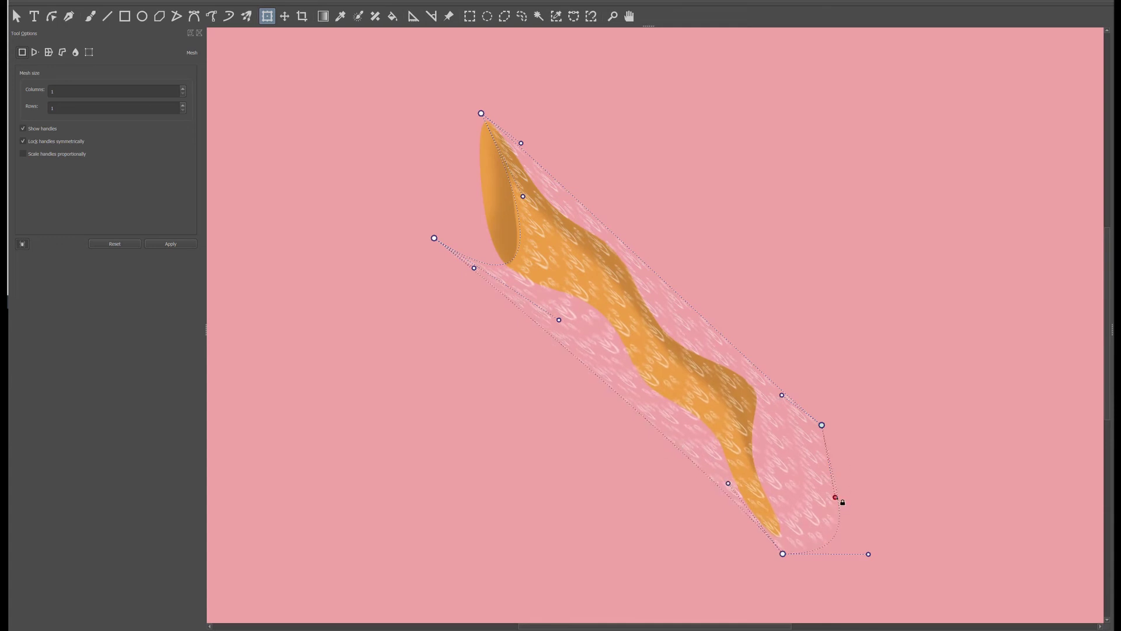
drag(835, 497, 769, 418)
mouse_move(566, 323)
mouse_down()
mouse_move(568, 310)
mouse_move(578, 323)
mouse_up()
click(182, 244)
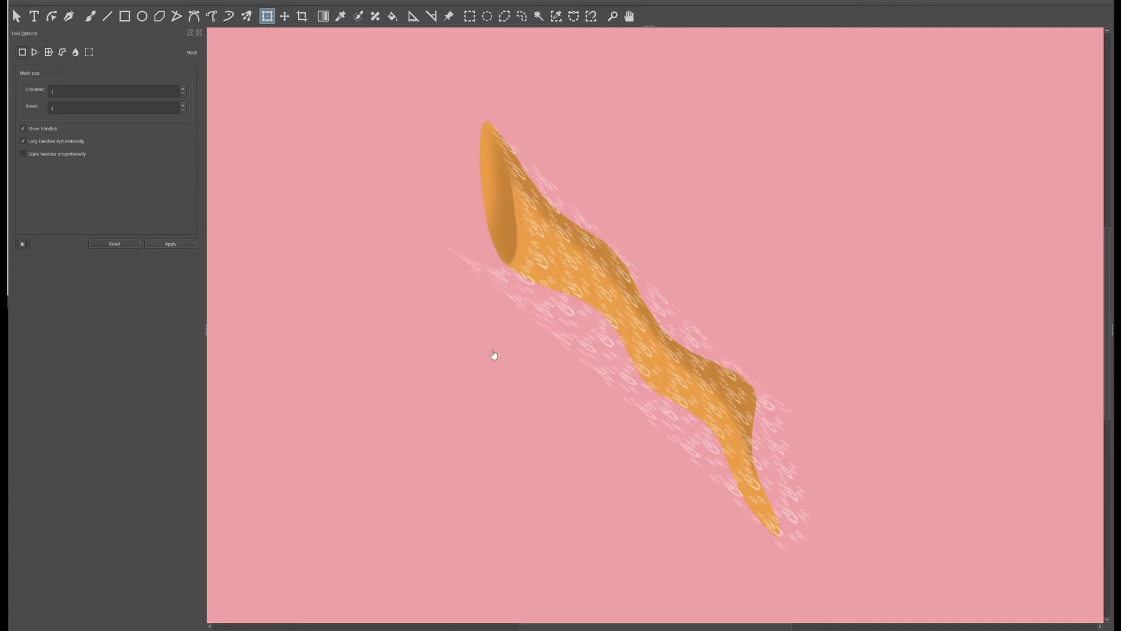
Pull the upper-left corner of the mesh slightly outward.
drag(579, 269, 574, 264)
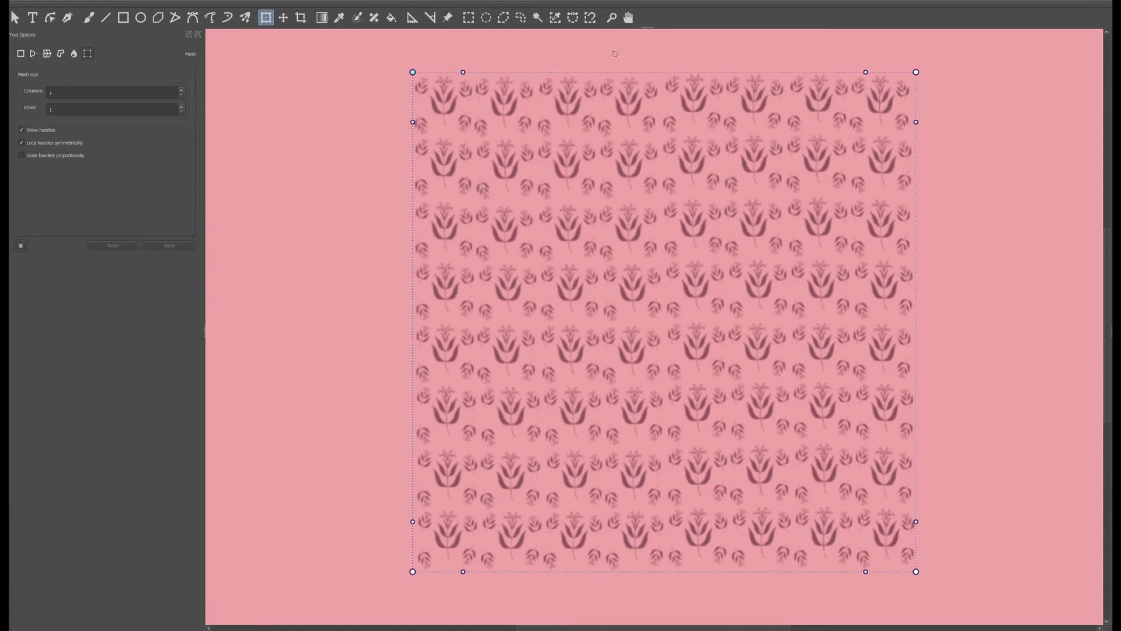
Add a column and a row for a 2×2 mesh, then warp the top-left and bottom-left patches.
click(660, 73)
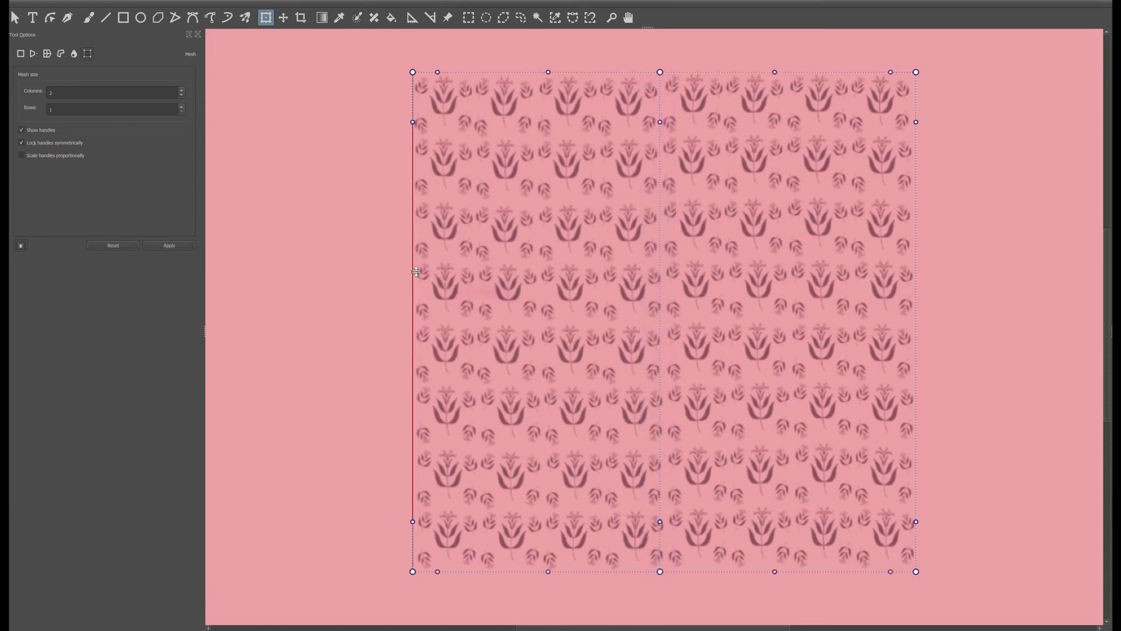
click(413, 304)
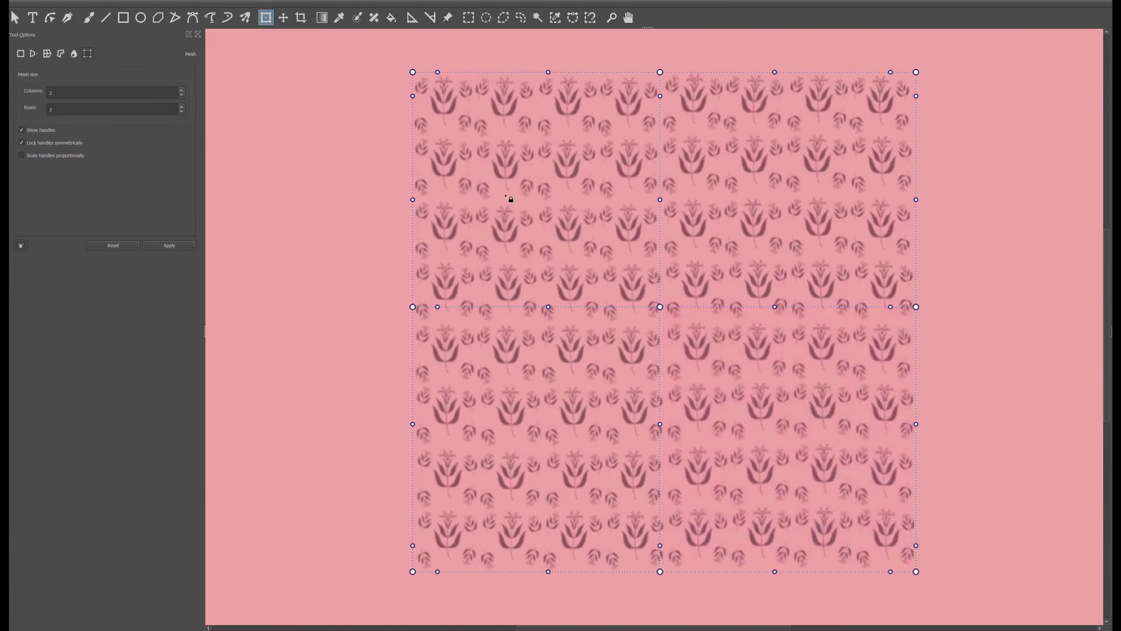
drag(505, 196, 734, 195)
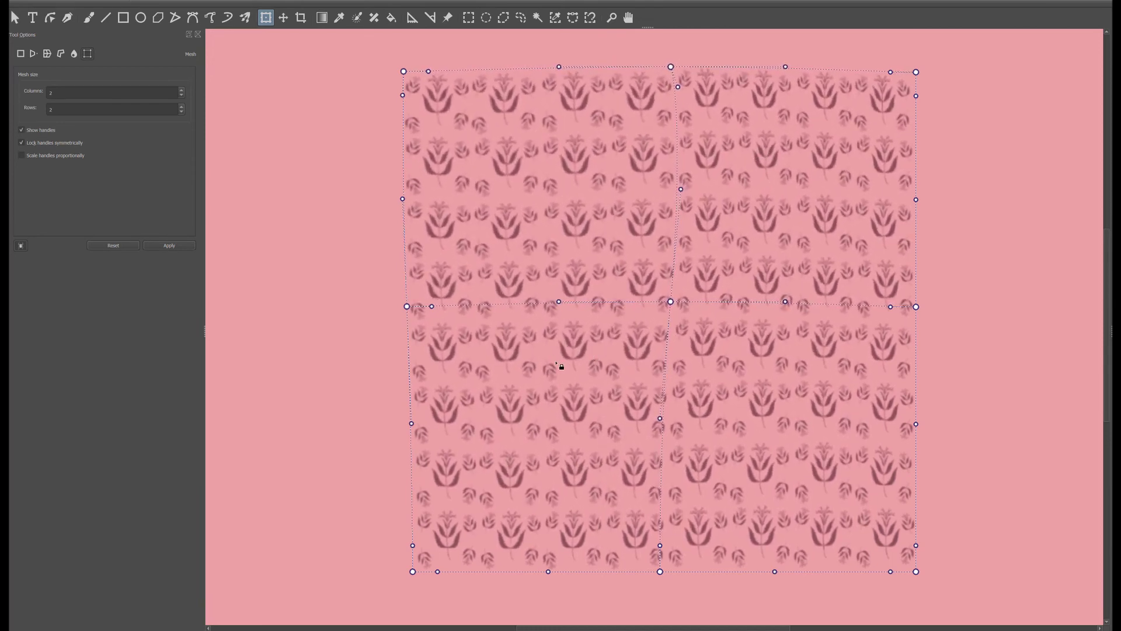
mouse_move(556, 362)
mouse_down()
mouse_move(570, 320)
mouse_move(601, 376)
mouse_move(538, 325)
mouse_move(577, 341)
mouse_move(551, 345)
mouse_move(745, 170)
mouse_move(780, 155)
mouse_move(584, 280)
mouse_move(540, 337)
mouse_move(607, 342)
mouse_move(566, 310)
mouse_move(577, 327)
mouse_move(549, 347)
mouse_up()
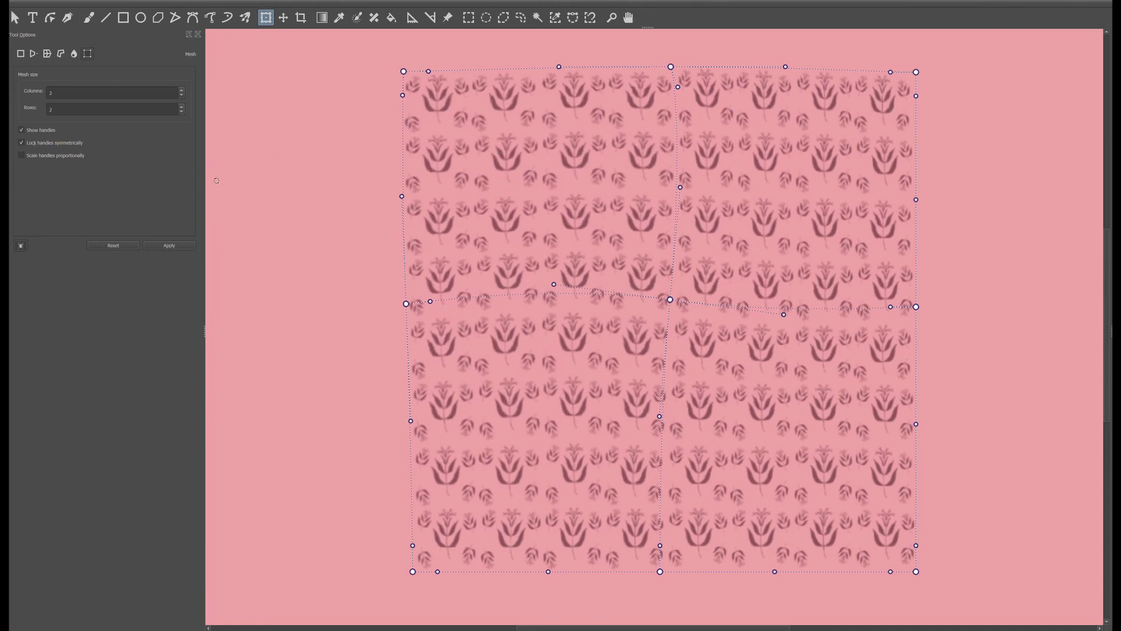
Set the mesh grid to 5 columns and 5 rows.
text(5)
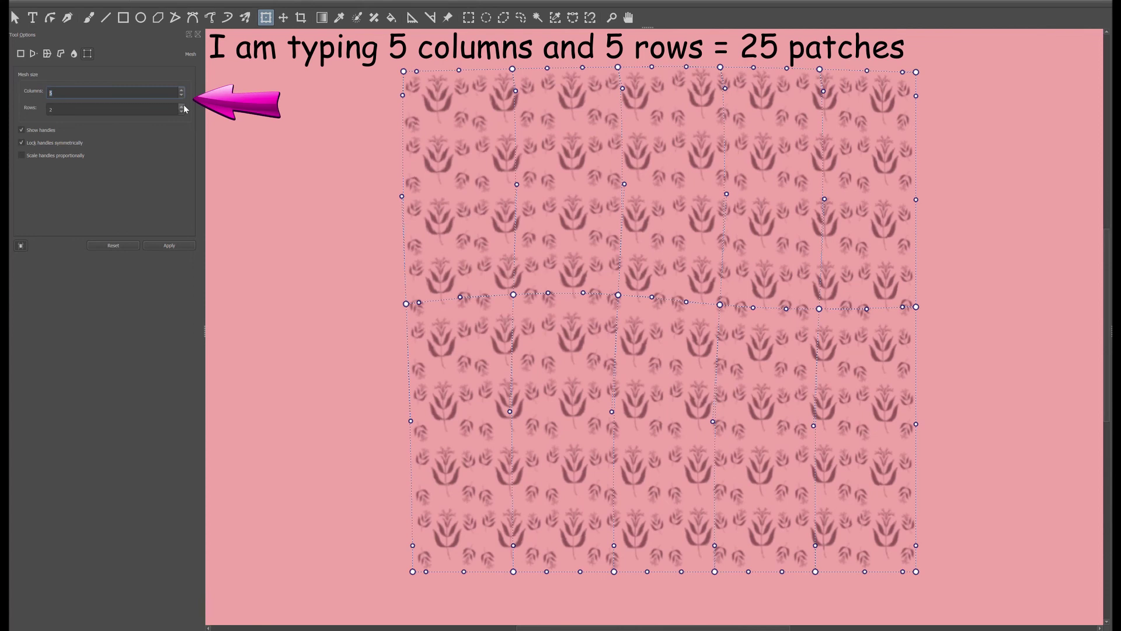
key(Tab)
text(5)
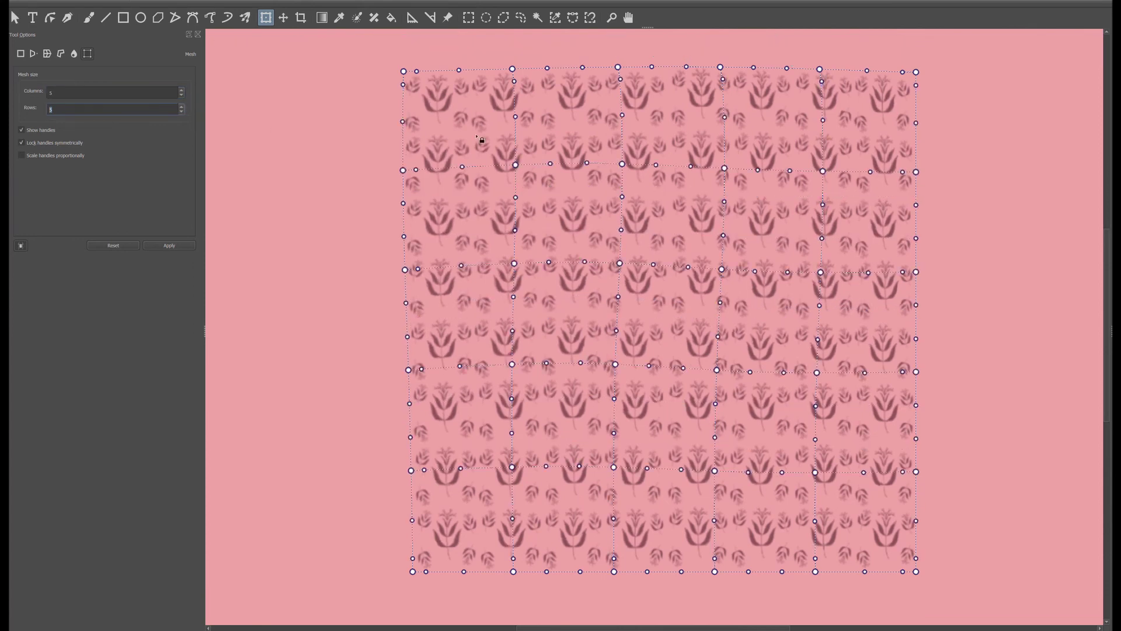
Curve a top patch's lower edge downward, then select the handles across the middle rows.
drag(476, 125, 465, 113)
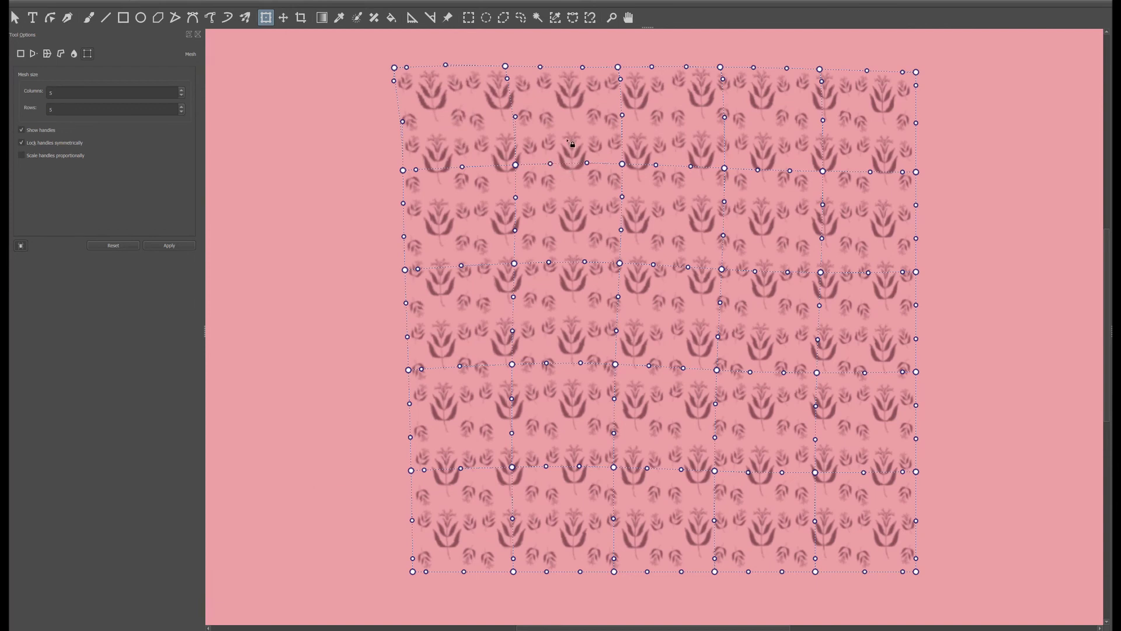
drag(568, 141, 579, 177)
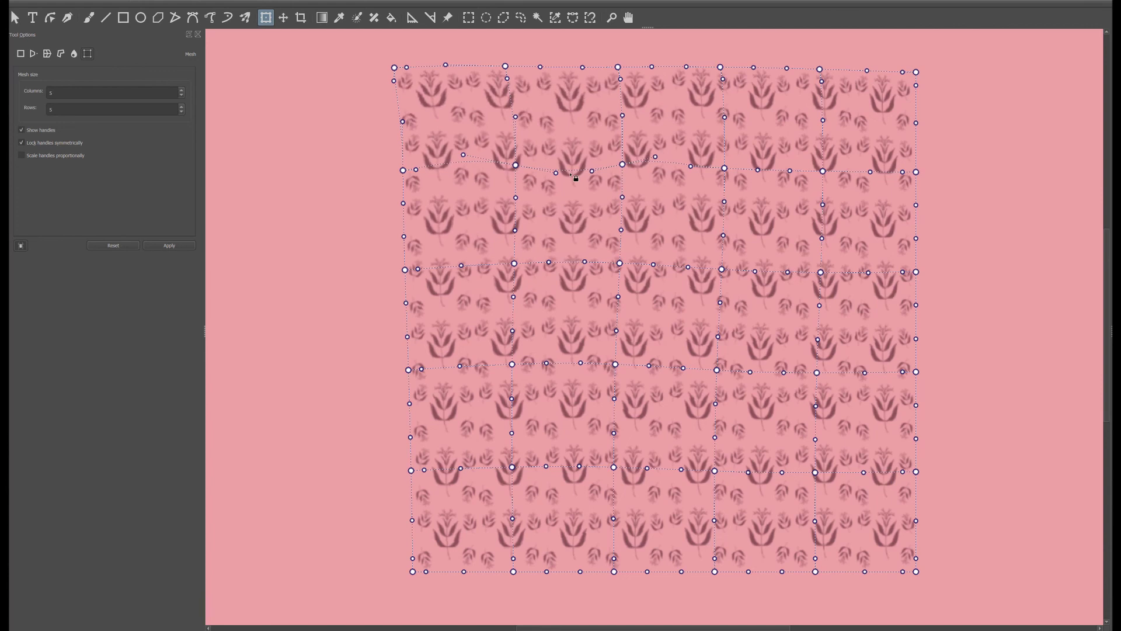
drag(571, 174, 577, 163)
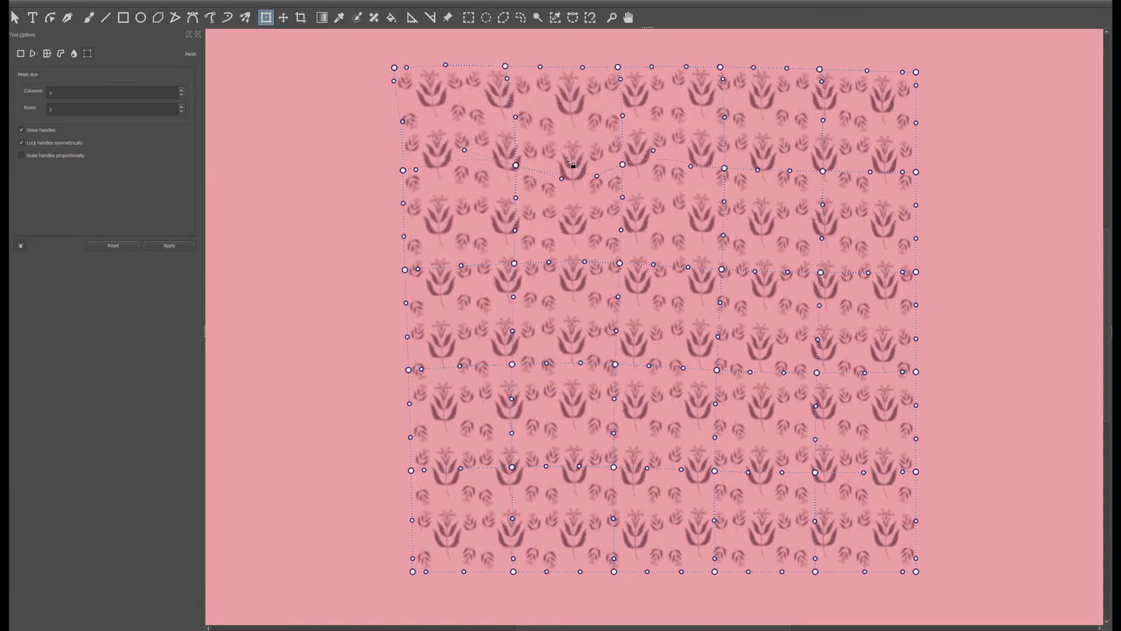
drag(413, 253, 921, 442)
Bend the middle column's handles up and down into a wave, scalloping the bottom edge.
drag(652, 151, 647, 82)
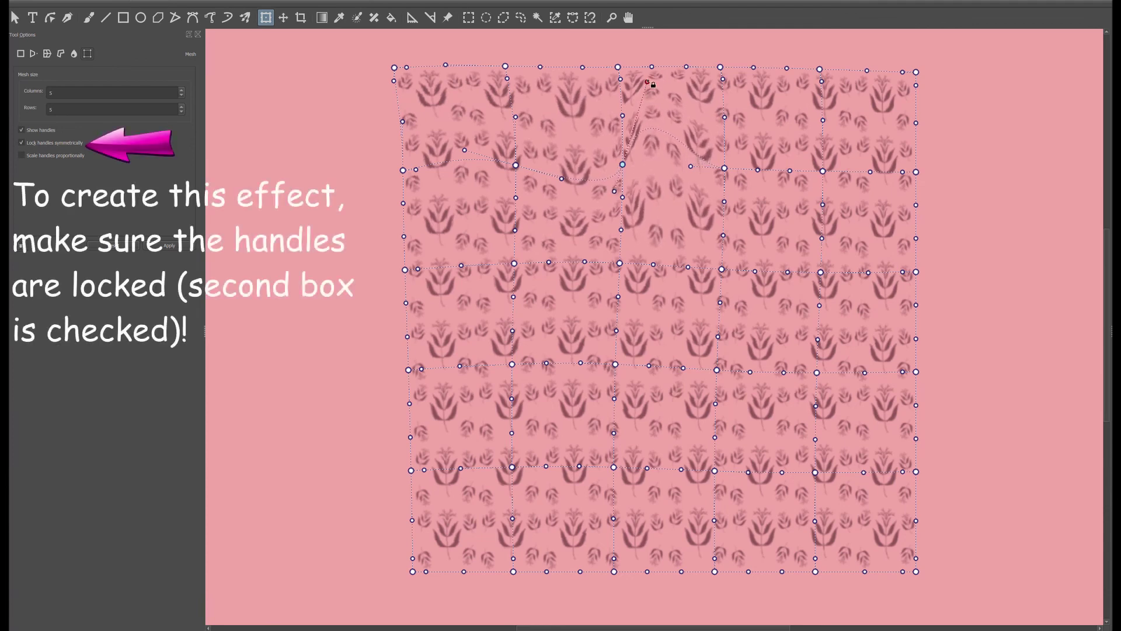
drag(652, 264, 653, 217)
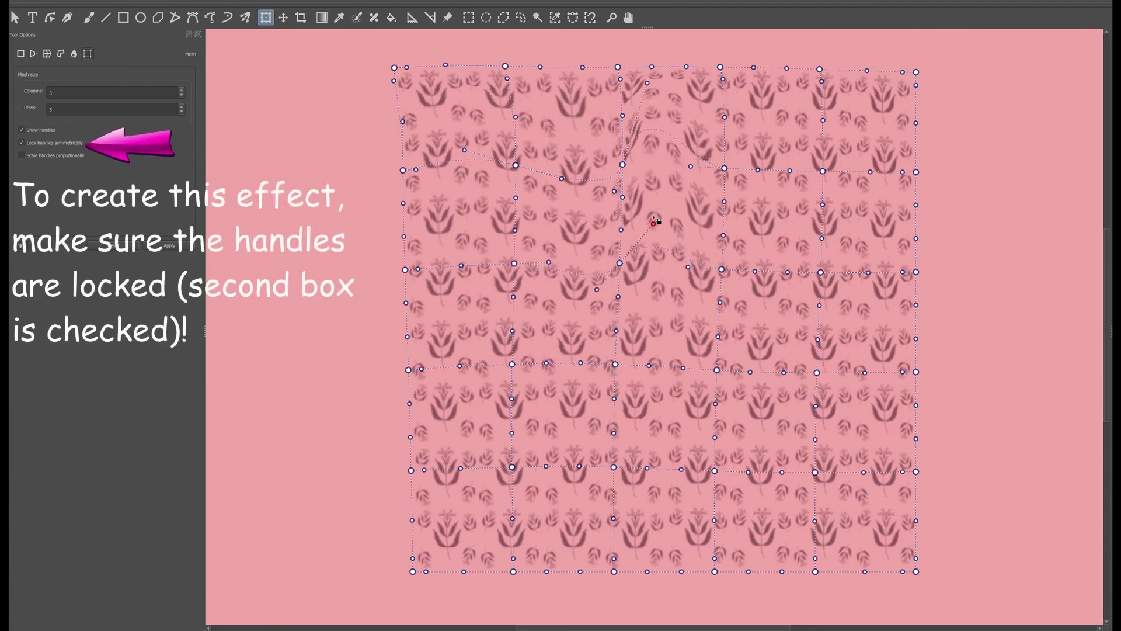
drag(650, 350, 649, 310)
drag(647, 468, 647, 408)
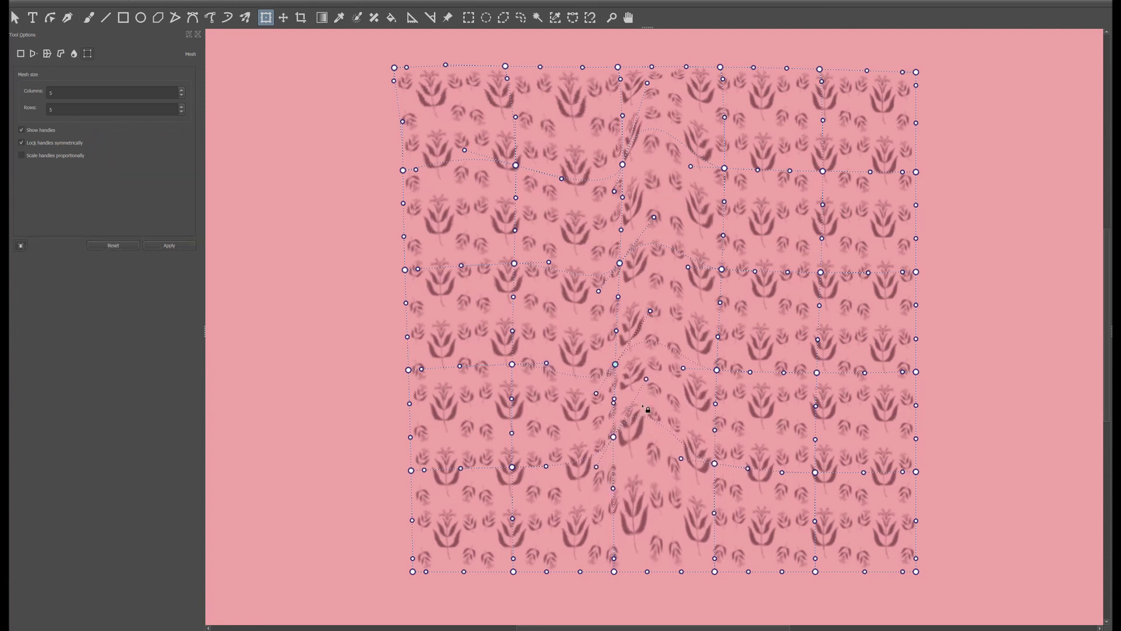
drag(640, 559, 642, 526)
drag(547, 569, 548, 604)
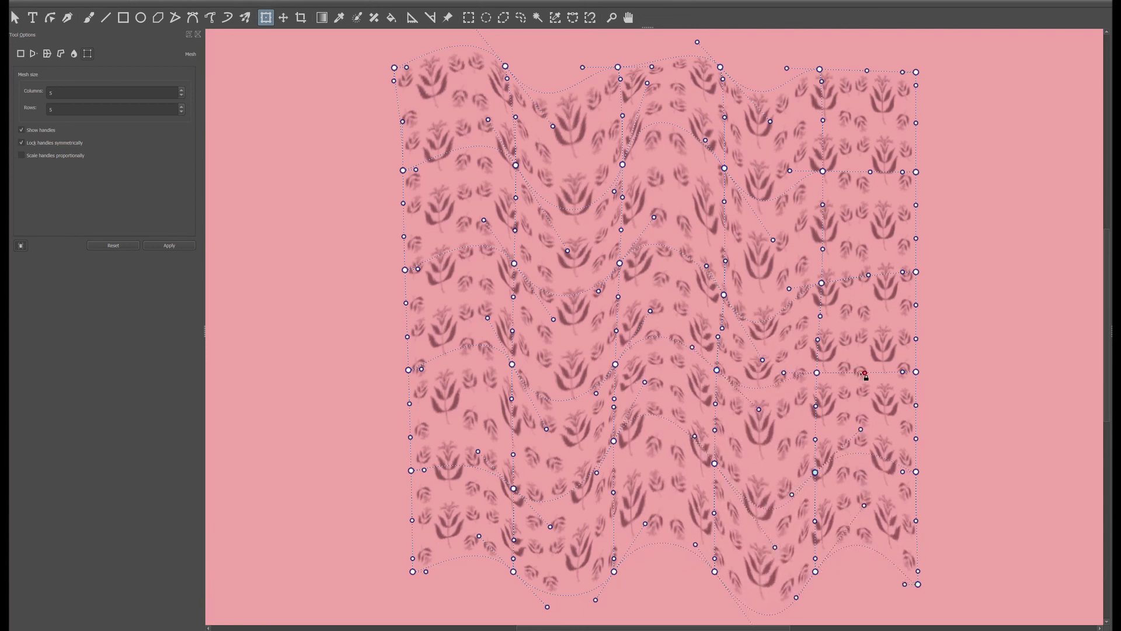
Raise the right column's handles top to bottom so that column waves too.
drag(864, 372, 865, 332)
drag(869, 275, 870, 231)
drag(870, 172, 870, 132)
drag(867, 70, 871, 36)
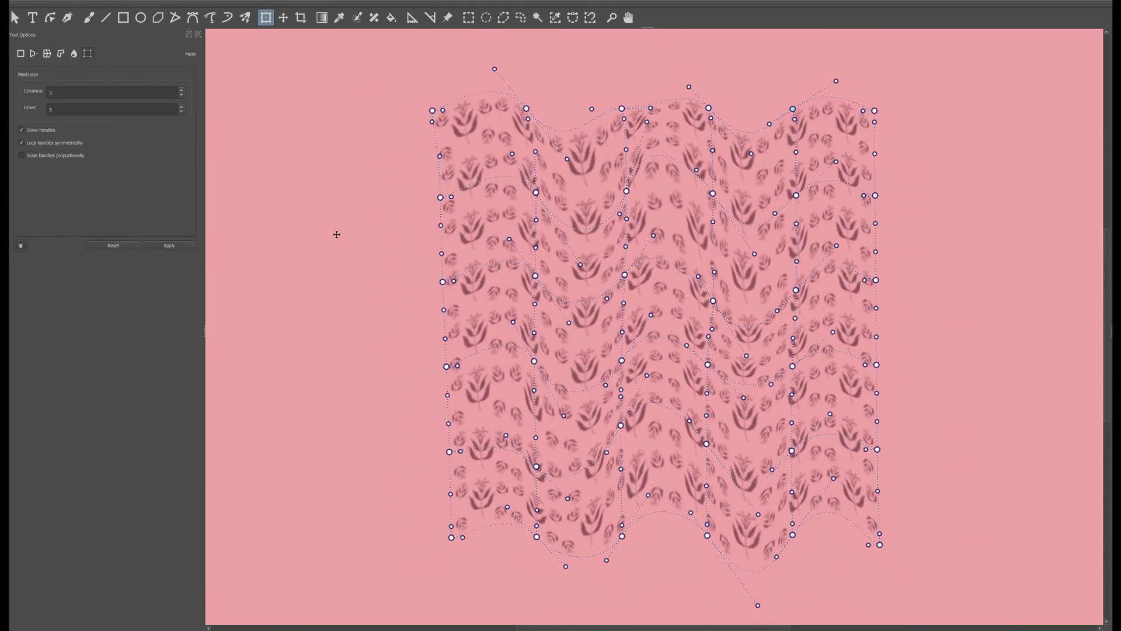
Shift the whole rippled rose-flower square up and to the left.
drag(337, 233, 366, 221)
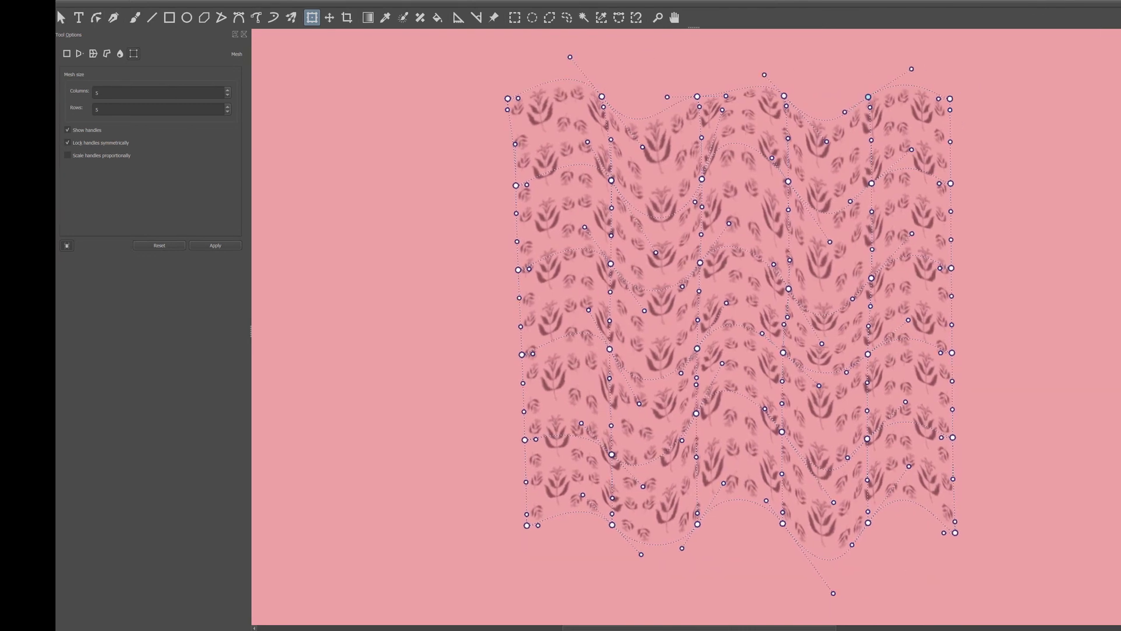